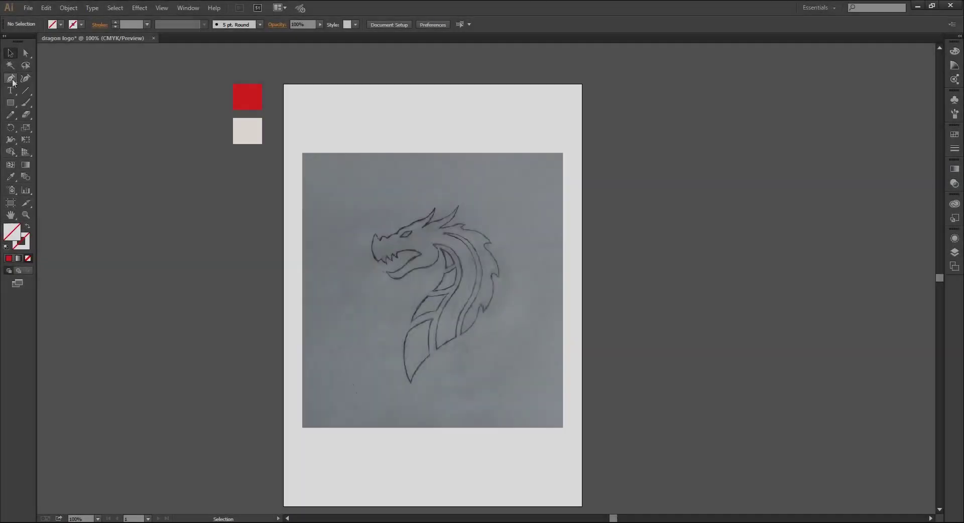
Start a Pen tool path at the nose horn's tip and trace the sketched snout bumps up to the brow
{"action": "left_click_drag", "start_coordinate": [317, 249], "coordinate": [408, 305]}
{"action": "key", "text": "ctrl+plus"}
{"action": "key", "text": "ctrl+plus"}
{"action": "left_click", "coordinate": [255, 215]}
{"action": "key", "text": "ctrl+plus"}
{"action": "left_click_drag", "start_coordinate": [332, 272], "coordinate": [431, 310]}
{"action": "left_click_drag", "start_coordinate": [268, 267], "coordinate": [282, 280]}
{"action": "left_click", "coordinate": [269, 267]}
{"action": "left_click", "coordinate": [283, 243]}
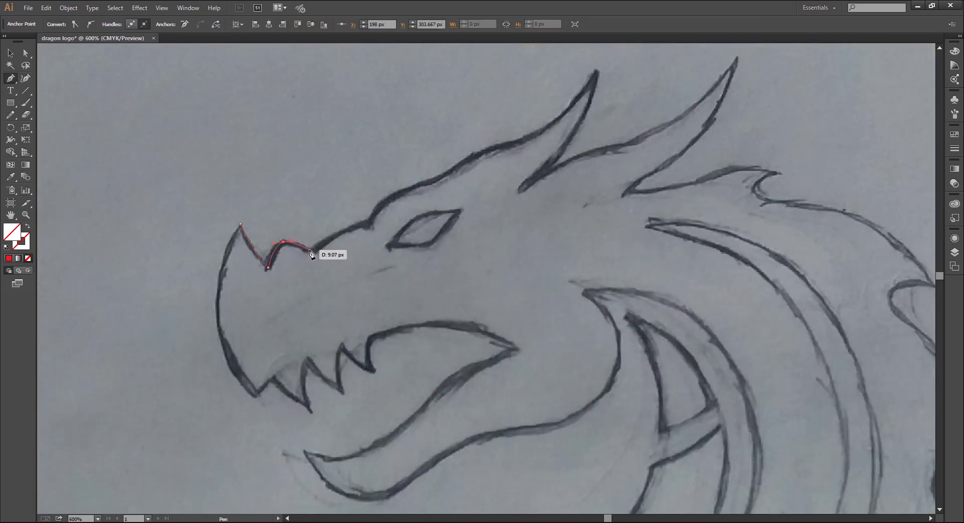
{"action": "left_click", "coordinate": [311, 253]}
{"action": "left_click_drag", "start_coordinate": [367, 224], "coordinate": [389, 225]}
{"action": "left_click", "coordinate": [366, 223]}
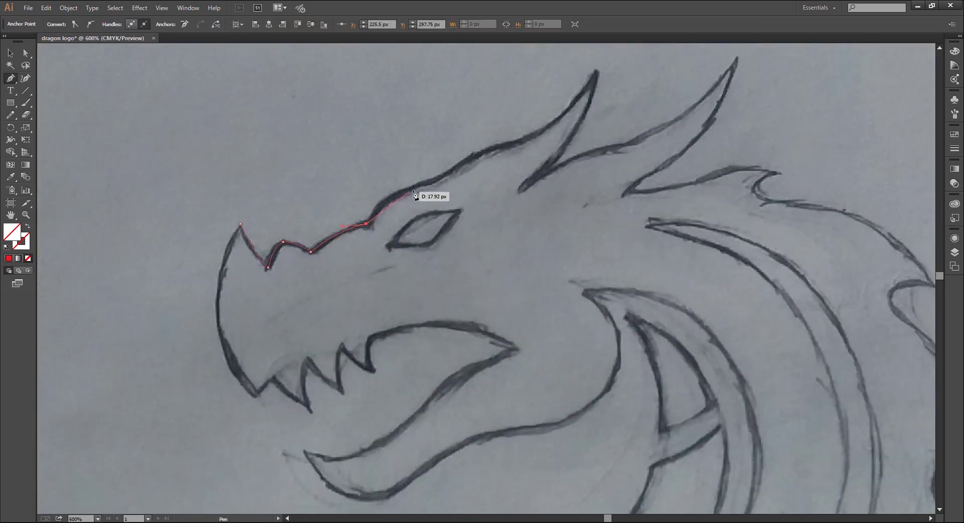
Continue the path along the dragon's forehead and around the front horn to its base
{"action": "left_click_drag", "start_coordinate": [426, 185], "coordinate": [428, 185]}
{"action": "mouse_move", "coordinate": [465, 158]}
{"action": "left_mouse_down"}
{"action": "mouse_move", "coordinate": [477, 159]}
{"action": "mouse_move", "coordinate": [474, 149]}
{"action": "left_mouse_up"}
{"action": "left_click_drag", "start_coordinate": [494, 146], "coordinate": [539, 175]}
{"action": "left_click", "coordinate": [521, 179]}
{"action": "left_click_drag", "start_coordinate": [589, 126], "coordinate": [603, 82]}
{"action": "left_click", "coordinate": [578, 133]}
{"action": "left_click_drag", "start_coordinate": [529, 233], "coordinate": [501, 252]}
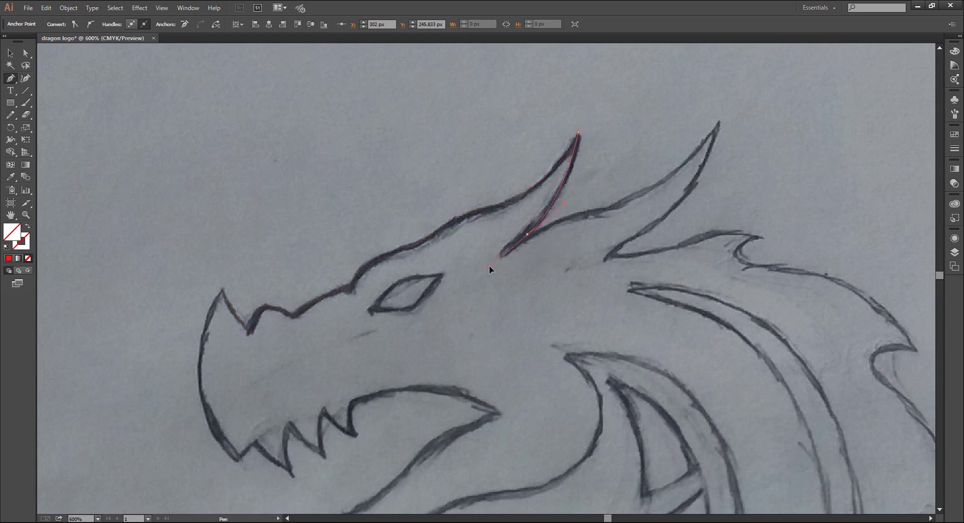
{"action": "left_click", "coordinate": [528, 235]}
Trace the rear horn up to its tip and back down to the corner at its base
{"action": "left_click_drag", "start_coordinate": [606, 210], "coordinate": [634, 213]}
{"action": "left_click_drag", "start_coordinate": [719, 126], "coordinate": [601, 212]}
{"action": "left_click_drag", "start_coordinate": [536, 271], "coordinate": [473, 292]}
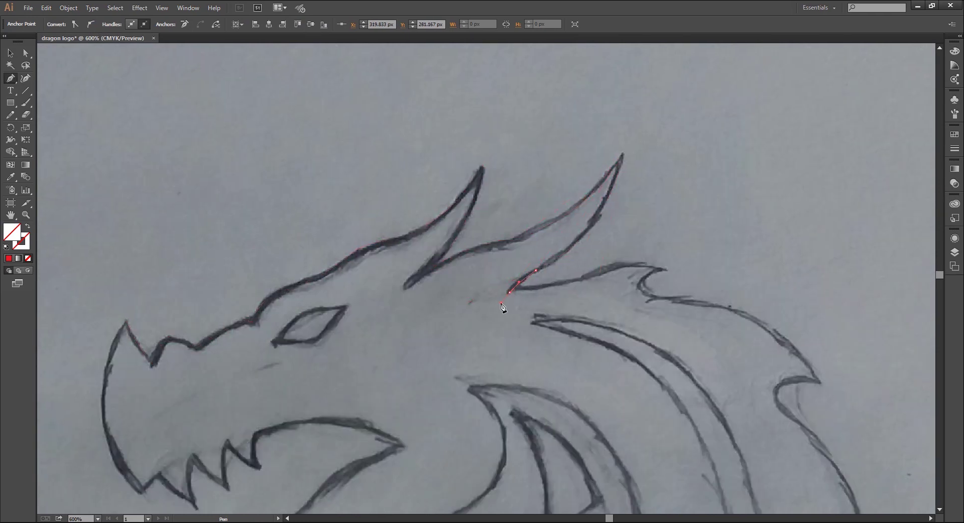
{"action": "left_click_drag", "start_coordinate": [511, 289], "coordinate": [498, 300]}
{"action": "left_click", "coordinate": [511, 290]}
Trace the top of the mane through its first spike and the notch beneath it
{"action": "key", "text": "ctrl+plus"}
{"action": "left_click_drag", "start_coordinate": [609, 279], "coordinate": [648, 263]}
{"action": "left_click_drag", "start_coordinate": [732, 268], "coordinate": [497, 311]}
{"action": "left_click", "coordinate": [732, 268]}
{"action": "left_click", "coordinate": [628, 307]}
{"action": "left_click_drag", "start_coordinate": [601, 310], "coordinate": [651, 306]}
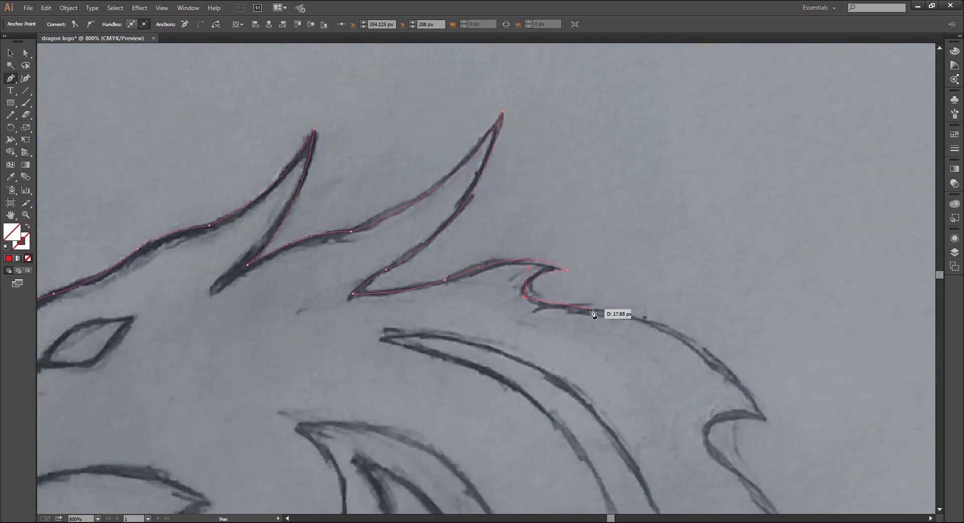
Extend the outline along the mane's second spike and around the notch under it
{"action": "left_click_drag", "start_coordinate": [704, 367], "coordinate": [747, 454]}
{"action": "left_click", "coordinate": [708, 367]}
{"action": "left_click_drag", "start_coordinate": [645, 354], "coordinate": [610, 397]}
{"action": "left_click_drag", "start_coordinate": [635, 402], "coordinate": [558, 315]}
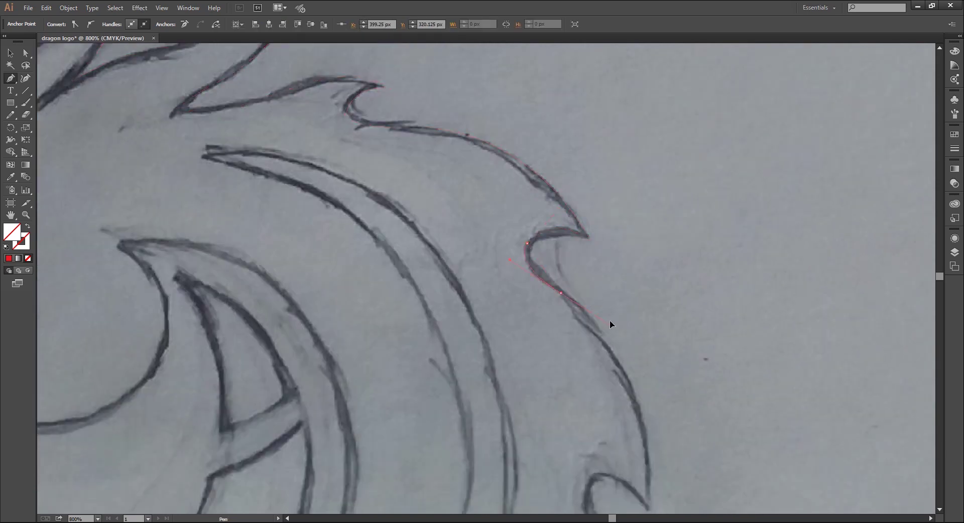
Trace the back of the mane down to the third spike and around its notch
{"action": "key", "text": "ctrl+minus"}
{"action": "left_click_drag", "start_coordinate": [584, 356], "coordinate": [586, 365]}
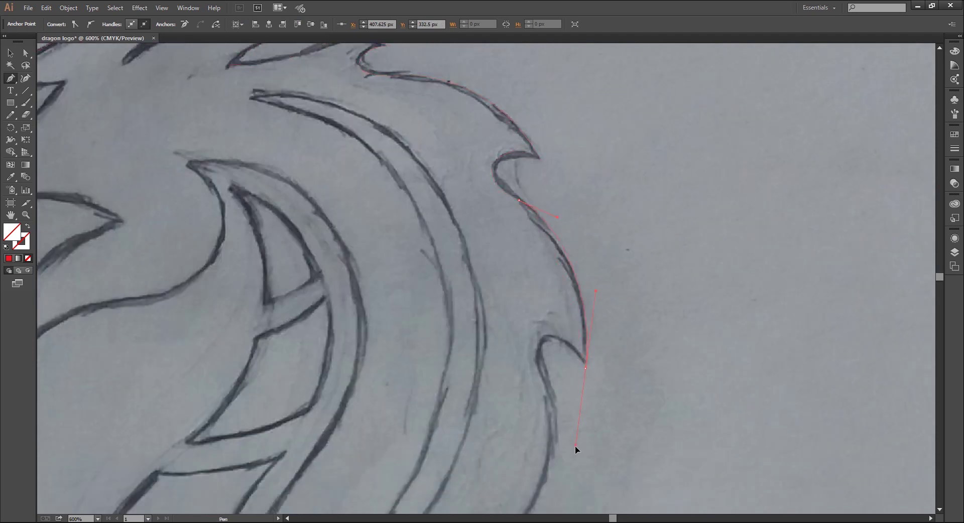
{"action": "left_click", "coordinate": [585, 368]}
{"action": "left_click_drag", "start_coordinate": [542, 337], "coordinate": [506, 340]}
{"action": "left_click_drag", "start_coordinate": [548, 408], "coordinate": [521, 313]}
{"action": "left_click_drag", "start_coordinate": [485, 397], "coordinate": [526, 344]}
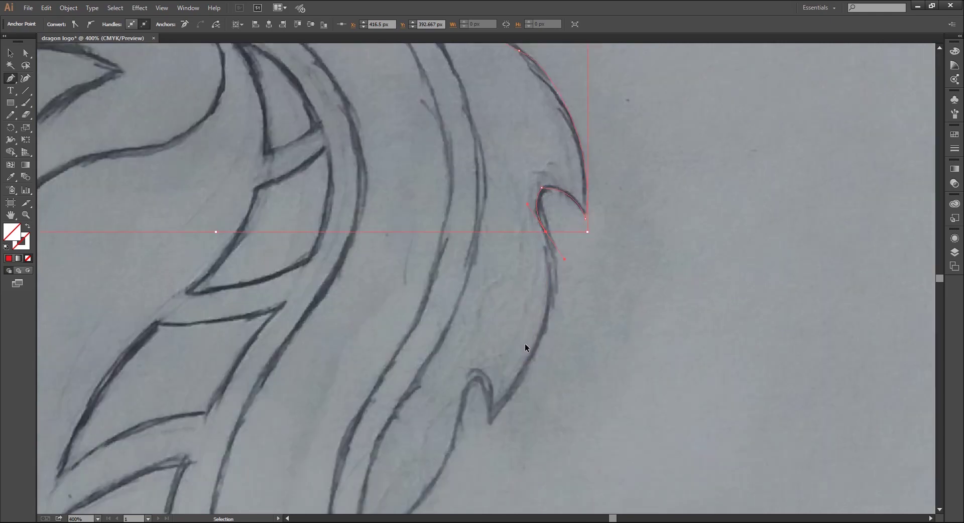
Trace the lowest mane spike with its notch and continue to the mane's pointed lower end
{"action": "key", "text": "ctrl+minus"}
{"action": "left_click_drag", "start_coordinate": [432, 431], "coordinate": [435, 426]}
{"action": "left_click", "coordinate": [487, 377]}
{"action": "key", "text": "ctrl+plus"}
{"action": "left_click", "coordinate": [482, 342]}
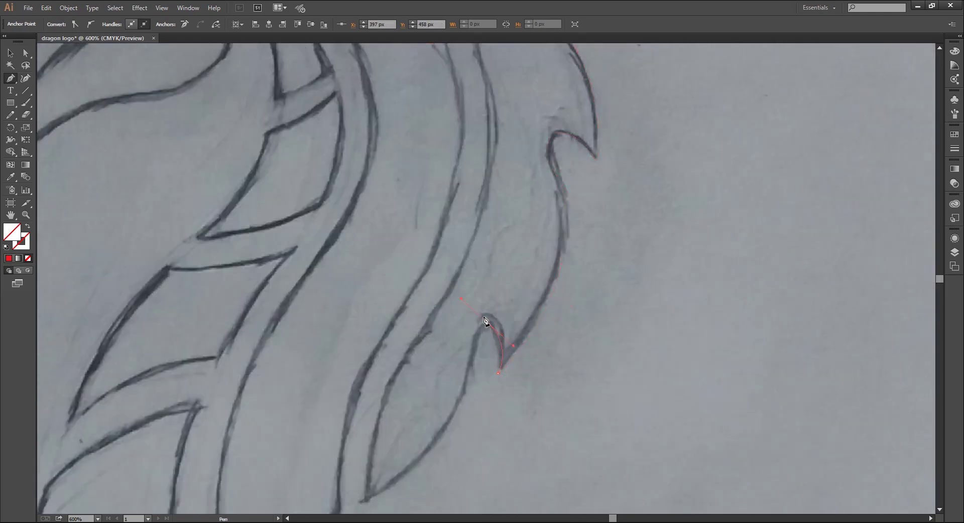
{"action": "left_click_drag", "start_coordinate": [467, 371], "coordinate": [483, 309]}
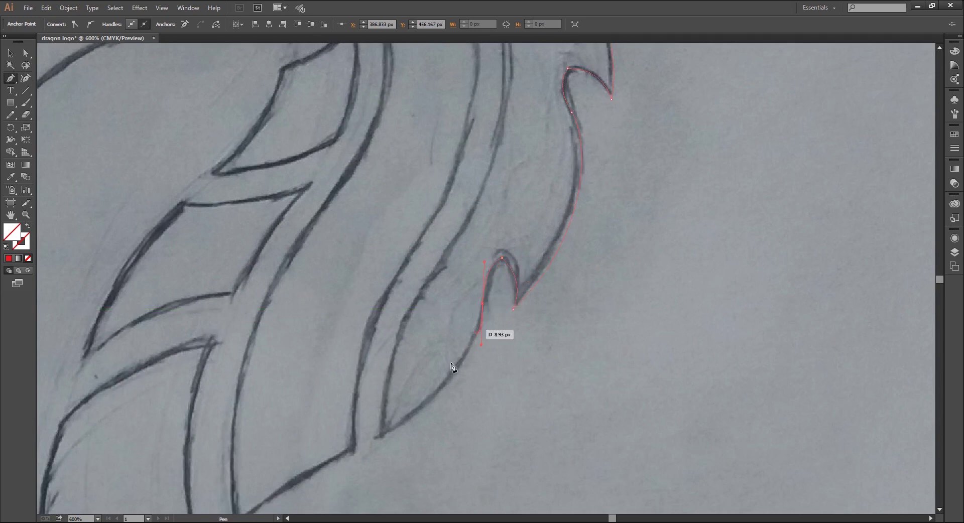
{"action": "key", "text": "ctrl+minus"}
{"action": "left_click", "coordinate": [445, 348]}
{"action": "left_click", "coordinate": [445, 349]}
Trace the outer edge of the narrow neck gap from the mane's lower end up to the gap's pointed top
{"action": "mouse_move", "coordinate": [499, 246]}
{"action": "left_mouse_down"}
{"action": "mouse_move", "coordinate": [484, 321]}
{"action": "mouse_move", "coordinate": [538, 232]}
{"action": "left_mouse_up"}
{"action": "left_click_drag", "start_coordinate": [495, 113], "coordinate": [498, 216]}
{"action": "left_click_drag", "start_coordinate": [542, 335], "coordinate": [542, 328]}
{"action": "left_click_drag", "start_coordinate": [497, 198], "coordinate": [503, 205]}
{"action": "key", "text": "ctrl+minus"}
{"action": "left_click_drag", "start_coordinate": [408, 168], "coordinate": [313, 194]}
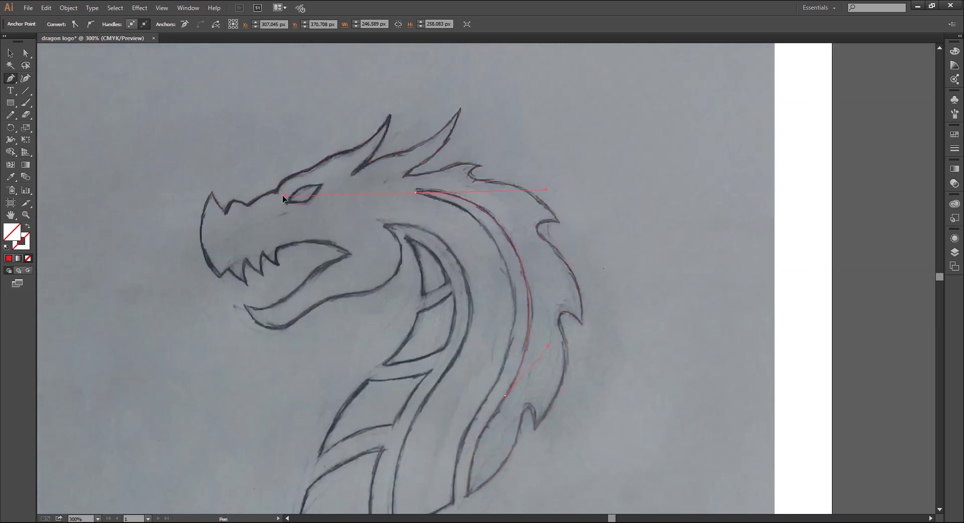
{"action": "key", "text": "ctrl+plus"}
{"action": "left_click", "coordinate": [393, 164]}
Trace the inner edge of the narrow gap back down to the bottom of the neck
{"action": "key", "text": "ctrl+minus"}
{"action": "key", "text": "ctrl+minus"}
{"action": "left_click_drag", "start_coordinate": [494, 347], "coordinate": [467, 342]}
{"action": "key", "text": "ctrl+plus"}
{"action": "left_click_drag", "start_coordinate": [473, 407], "coordinate": [475, 406]}
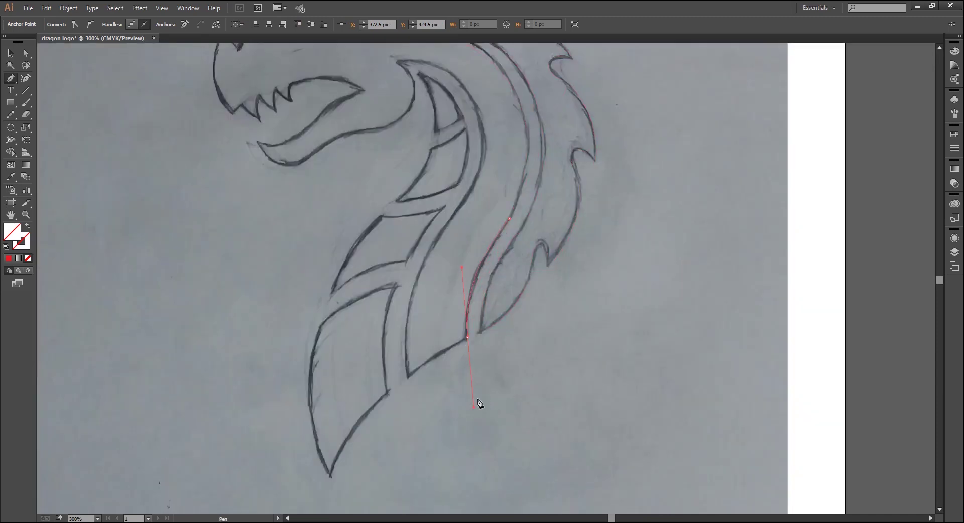
Trace the neck's slanted bottom edge and its front edge up to the point behind the throat
{"action": "scroll", "coordinate": [469, 359], "scroll_direction": "left", "scroll_amount": 2}
{"action": "left_click_drag", "start_coordinate": [455, 371], "coordinate": [438, 391]}
{"action": "left_click", "coordinate": [456, 371]}
{"action": "key", "text": "ctrl+minus"}
{"action": "left_click_drag", "start_coordinate": [529, 231], "coordinate": [528, 334]}
{"action": "left_click_drag", "start_coordinate": [507, 317], "coordinate": [548, 259]}
{"action": "key", "text": "ctrl+plus"}
{"action": "left_click_drag", "start_coordinate": [443, 206], "coordinate": [310, 206]}
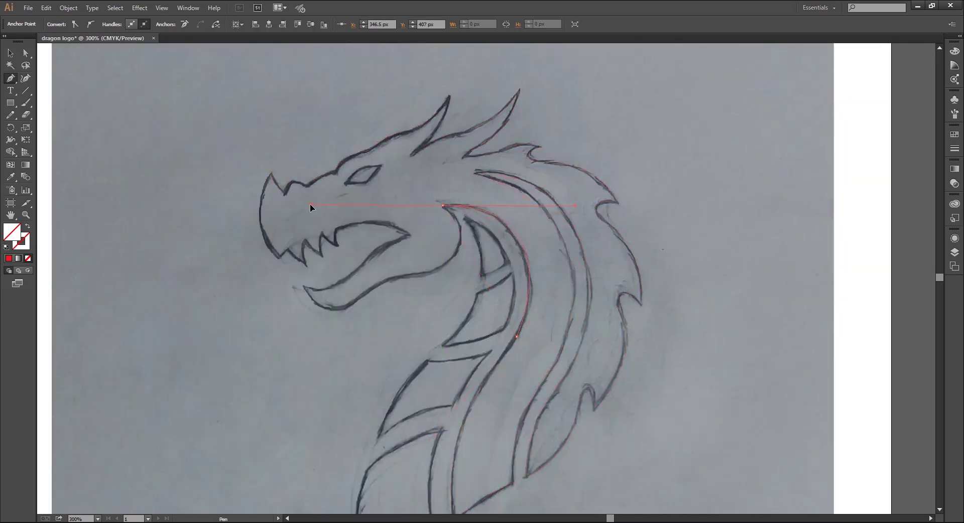
Trace the throat curve and the underside of the lower jaw to the jaw's tip
{"action": "key", "text": "ctrl+plus"}
{"action": "left_click_drag", "start_coordinate": [522, 261], "coordinate": [514, 287]}
{"action": "left_click_drag", "start_coordinate": [462, 305], "coordinate": [499, 255]}
{"action": "left_click_drag", "start_coordinate": [456, 290], "coordinate": [434, 308]}
{"action": "left_click_drag", "start_coordinate": [422, 259], "coordinate": [508, 299]}
Trace the mouth opening along the lower jaw to its corner and forward along the upper edge to the teeth
{"action": "left_click", "coordinate": [548, 262]}
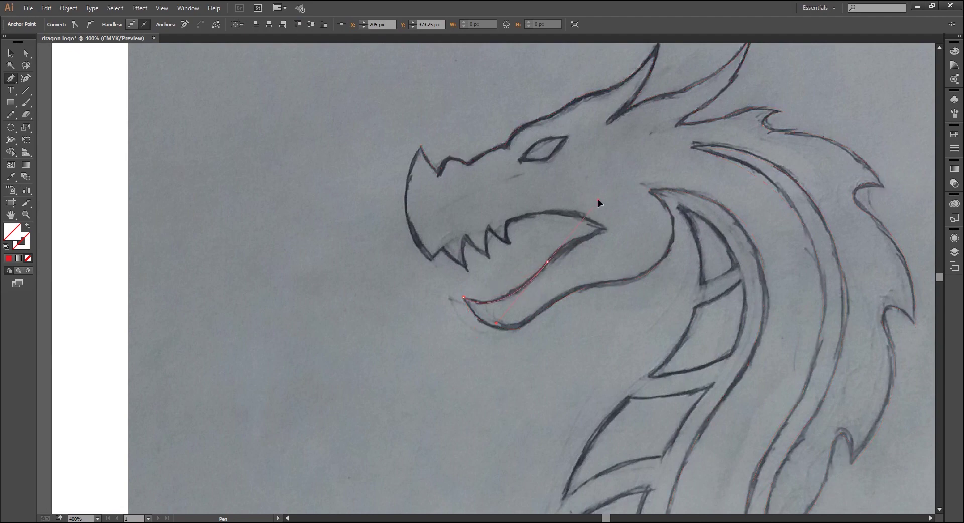
{"action": "left_click", "coordinate": [604, 234]}
{"action": "left_click_drag", "start_coordinate": [606, 230], "coordinate": [645, 224]}
{"action": "left_click", "coordinate": [607, 230]}
{"action": "left_click_drag", "start_coordinate": [507, 223], "coordinate": [432, 245]}
{"action": "scroll", "coordinate": [482, 242], "scroll_direction": "up", "scroll_amount": 1}
Trace the two rear teeth of the upper jaw and the gaps between the teeth
{"action": "left_click", "coordinate": [511, 244]}
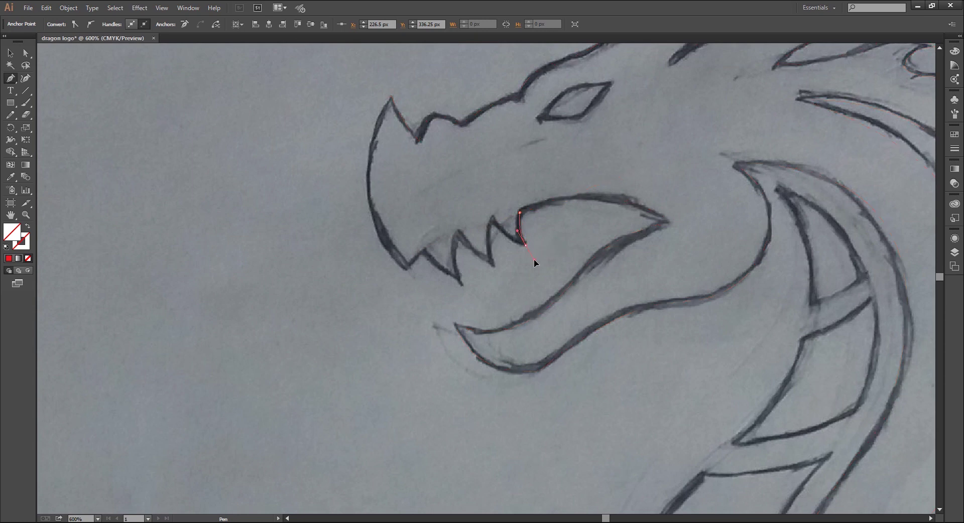
{"action": "left_click", "coordinate": [493, 219]}
{"action": "left_click", "coordinate": [496, 267]}
{"action": "left_click_drag", "start_coordinate": [458, 232], "coordinate": [451, 216]}
{"action": "left_click", "coordinate": [458, 231]}
Trace the front tooth and the front of the snout, closing the path at the nose horn's tip
{"action": "left_click_drag", "start_coordinate": [465, 282], "coordinate": [462, 254]}
{"action": "key", "text": "ctrl+z"}
{"action": "left_click", "coordinate": [466, 283]}
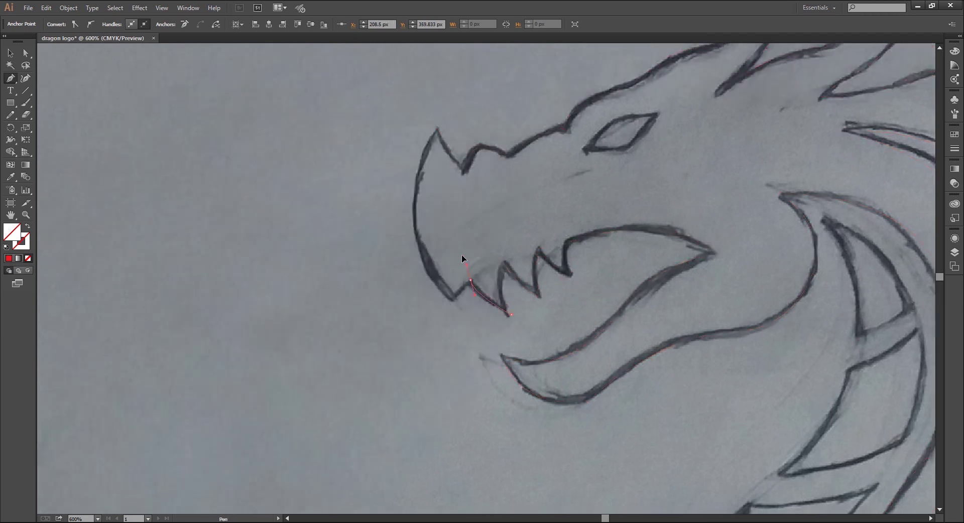
{"action": "left_click_drag", "start_coordinate": [455, 303], "coordinate": [470, 242]}
{"action": "left_click_drag", "start_coordinate": [460, 154], "coordinate": [528, 101]}
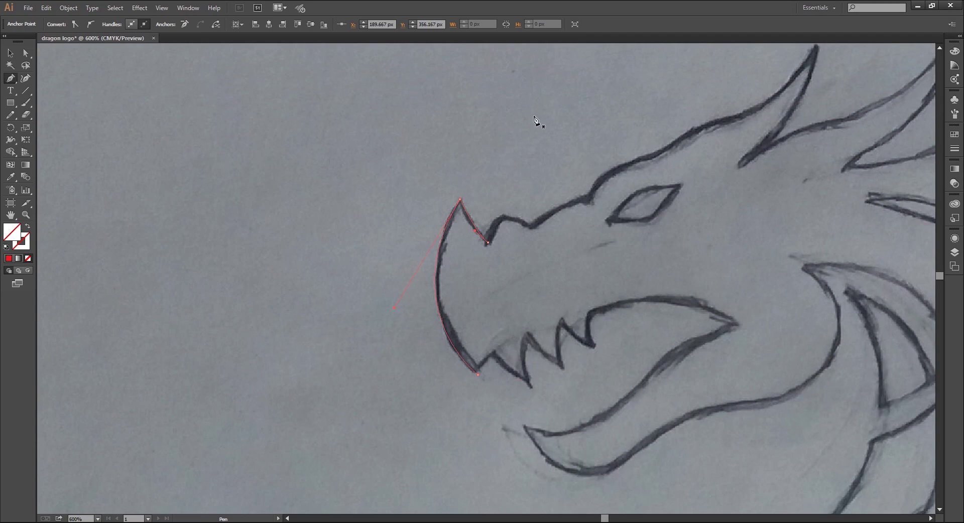
Refine the anchor points and curves along the snout and brow to match the sketch
{"action": "key", "text": "a"}
{"action": "key", "text": "ctrl+equal"}
{"action": "left_click", "coordinate": [481, 230]}
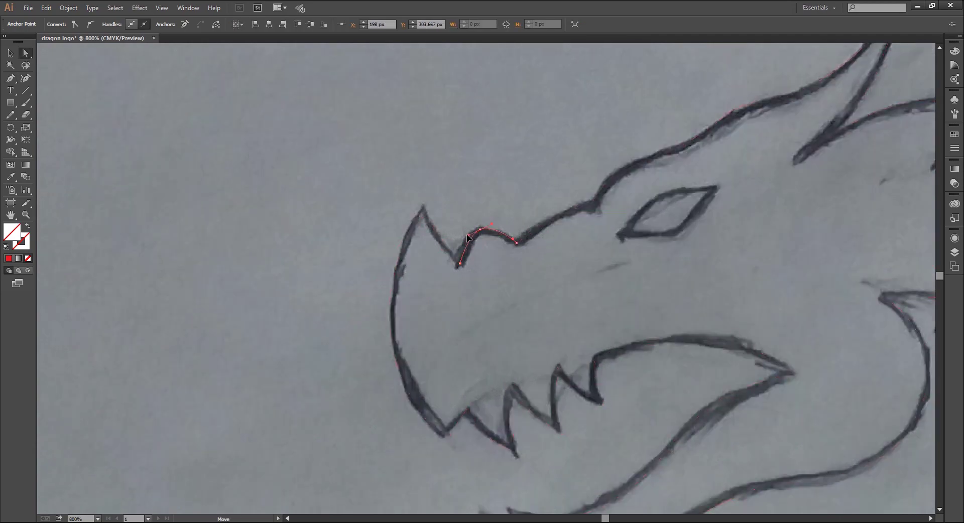
{"action": "left_click_drag", "start_coordinate": [584, 218], "coordinate": [442, 290]}
{"action": "left_click_drag", "start_coordinate": [618, 251], "coordinate": [522, 309]}
{"action": "left_click", "coordinate": [555, 225]}
{"action": "left_click_drag", "start_coordinate": [553, 222], "coordinate": [520, 95]}
Adjust the anchor points and curves of the two horns to follow the sketch
{"action": "left_click_drag", "start_coordinate": [538, 293], "coordinate": [390, 302]}
{"action": "left_click", "coordinate": [549, 243]}
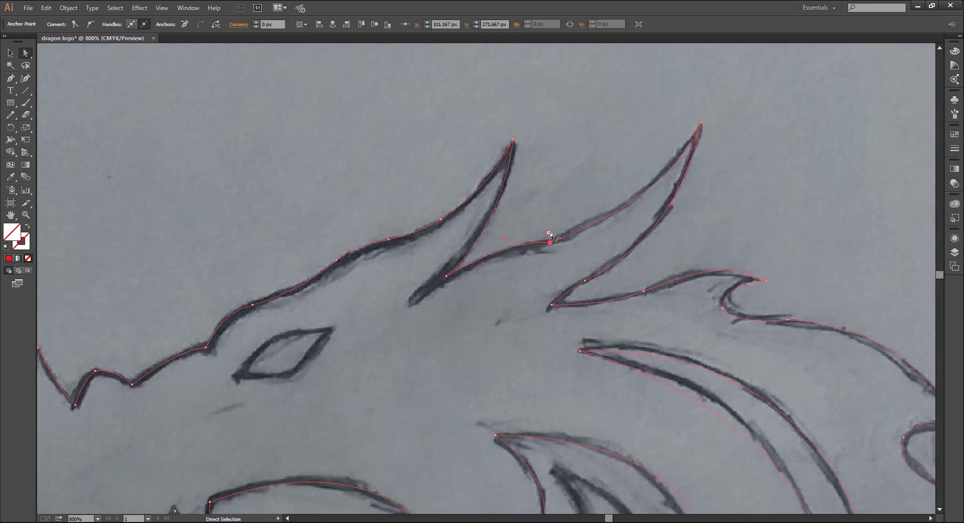
{"action": "left_click_drag", "start_coordinate": [548, 234], "coordinate": [516, 91]}
{"action": "left_click_drag", "start_coordinate": [534, 167], "coordinate": [502, 234]}
{"action": "left_click_drag", "start_coordinate": [484, 156], "coordinate": [475, 114]}
Adjust the path along the upper mane spikes to follow the sketched edge
{"action": "left_click_drag", "start_coordinate": [612, 292], "coordinate": [471, 186]}
{"action": "left_click", "coordinate": [563, 253]}
{"action": "left_click_drag", "start_coordinate": [641, 331], "coordinate": [532, 232]}
{"action": "left_click", "coordinate": [640, 312]}
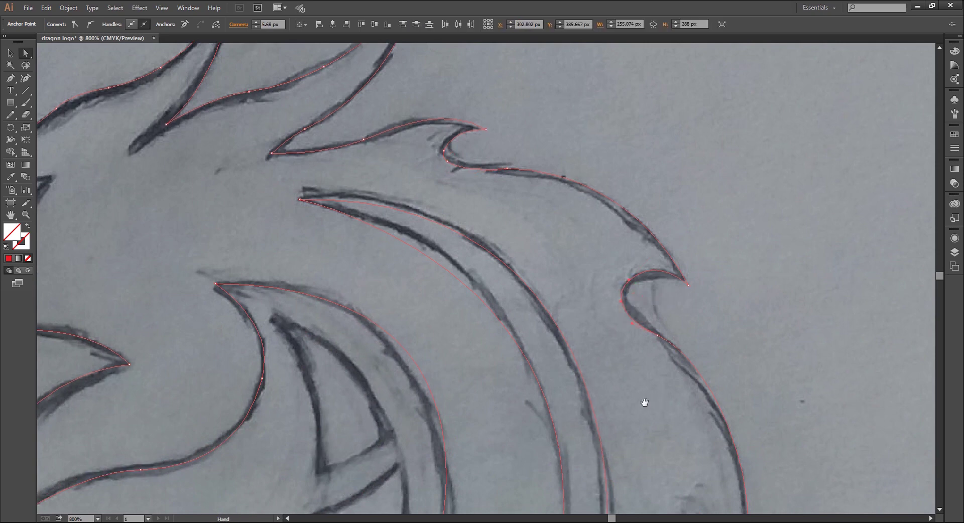
Reshape the curve around the third mane spike and its notch
{"action": "left_click_drag", "start_coordinate": [635, 389], "coordinate": [569, 179]}
{"action": "left_click", "coordinate": [623, 311]}
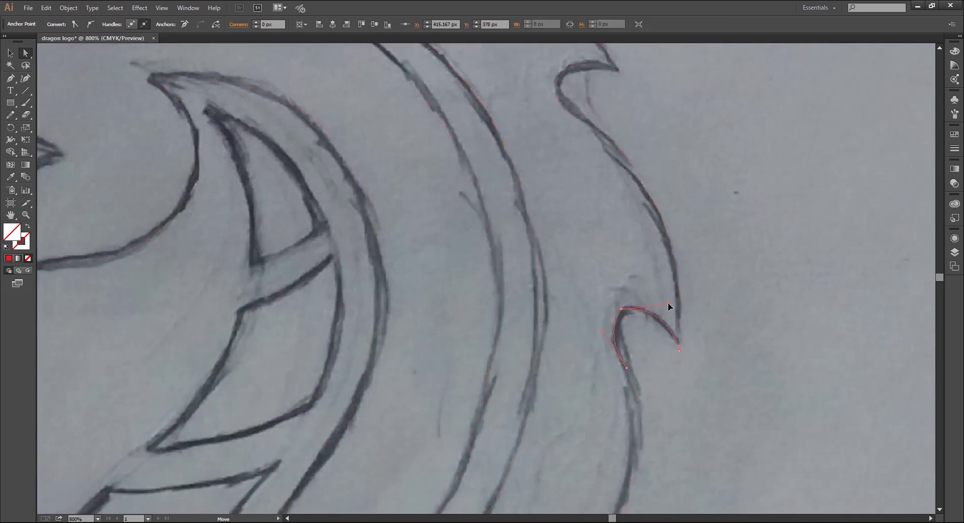
{"action": "left_click_drag", "start_coordinate": [627, 318], "coordinate": [635, 330]}
{"action": "left_click_drag", "start_coordinate": [637, 381], "coordinate": [643, 162]}
Refine the curves around the lowest mane spike and the adjacent lower neck gap
{"action": "left_click", "coordinate": [539, 342]}
{"action": "left_click_drag", "start_coordinate": [537, 351], "coordinate": [538, 361]}
{"action": "left_click_drag", "start_coordinate": [574, 466], "coordinate": [601, 480]}
{"action": "left_click", "coordinate": [540, 327]}
{"action": "left_click_drag", "start_coordinate": [609, 138], "coordinate": [653, 508]}
{"action": "left_click_drag", "start_coordinate": [529, 368], "coordinate": [523, 96]}
{"action": "left_click", "coordinate": [554, 376]}
Adjust the long curves of the neck gap and the neck's front edge to match the sketch
{"action": "key", "text": "ctrl+minus"}
{"action": "key", "text": "ctrl+minus"}
{"action": "key", "text": "ctrl+minus"}
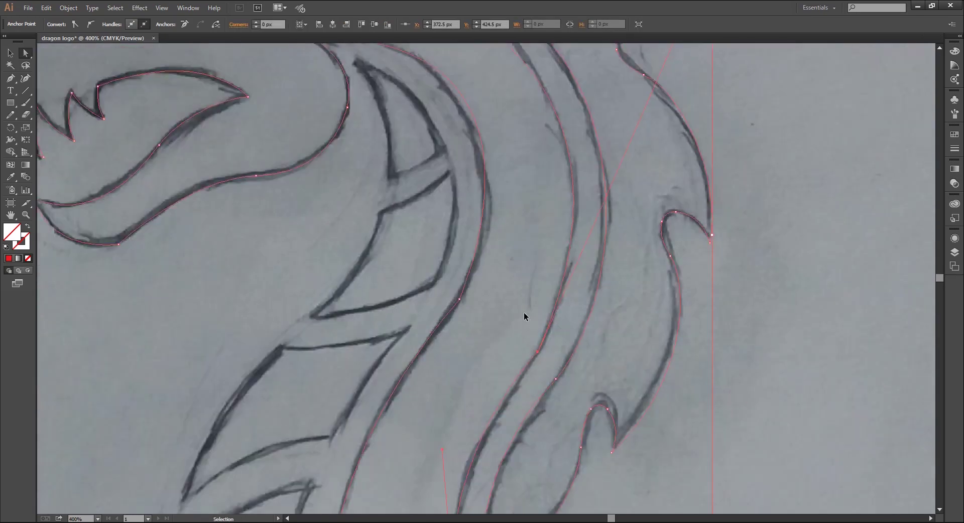
{"action": "left_click_drag", "start_coordinate": [505, 310], "coordinate": [394, 269]}
{"action": "left_click_drag", "start_coordinate": [587, 432], "coordinate": [670, 430]}
{"action": "left_click_drag", "start_coordinate": [588, 297], "coordinate": [581, 324]}
{"action": "left_click", "coordinate": [549, 316]}
{"action": "left_click_drag", "start_coordinate": [525, 309], "coordinate": [433, 257]}
{"action": "left_click_drag", "start_coordinate": [555, 247], "coordinate": [559, 307]}
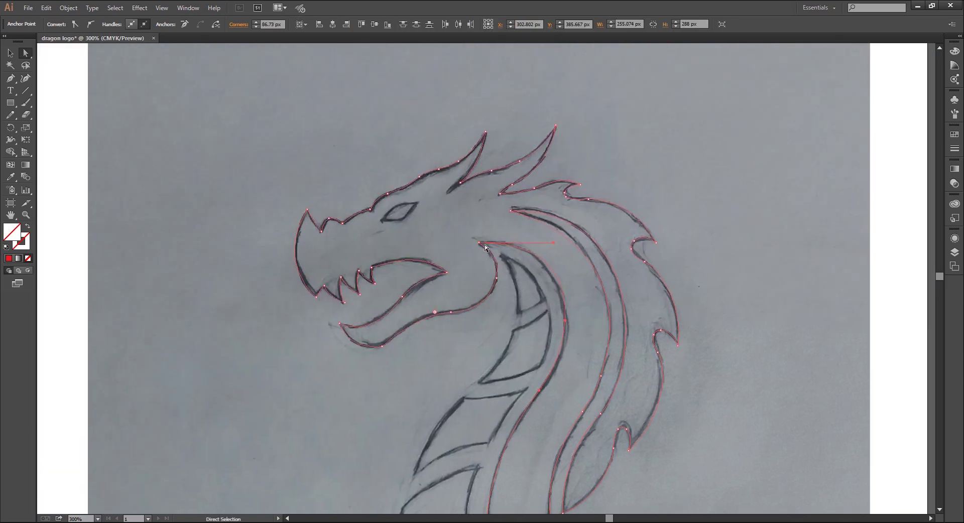
Refine the curves of the throat, the lower jaw's underside and the mouth's lower edge
{"action": "left_click", "coordinate": [482, 274]}
{"action": "key", "text": "ctrl+plus"}
{"action": "left_click", "coordinate": [500, 278]}
{"action": "left_click_drag", "start_coordinate": [477, 329], "coordinate": [589, 300]}
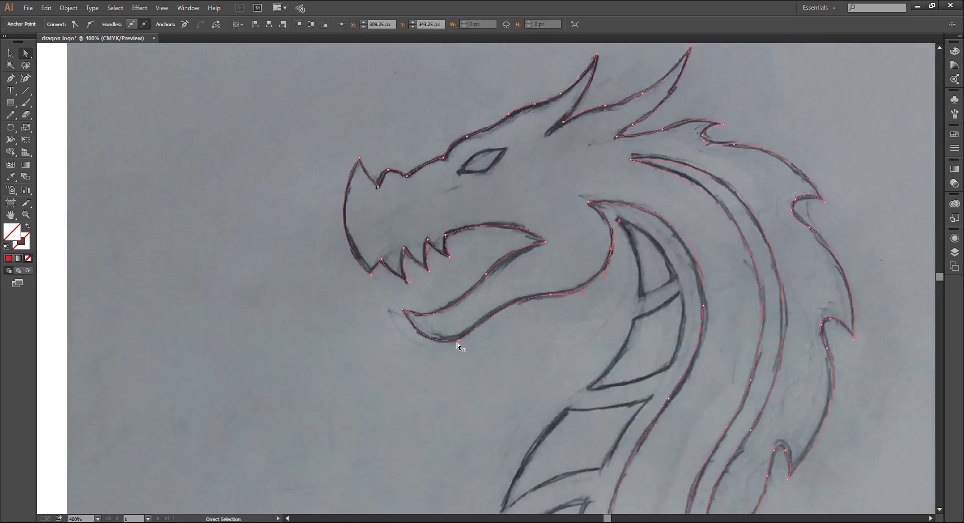
{"action": "left_click", "coordinate": [456, 333]}
{"action": "left_click_drag", "start_coordinate": [455, 332], "coordinate": [524, 340]}
{"action": "left_click_drag", "start_coordinate": [443, 272], "coordinate": [481, 290]}
Fill the closed dragon path with red and hide the sketch on Layer 1 to preview the silhouette
{"action": "key", "text": "ctrl+minus"}
{"action": "key", "text": "ctrl+minus"}
{"action": "key", "text": "ctrl+minus"}
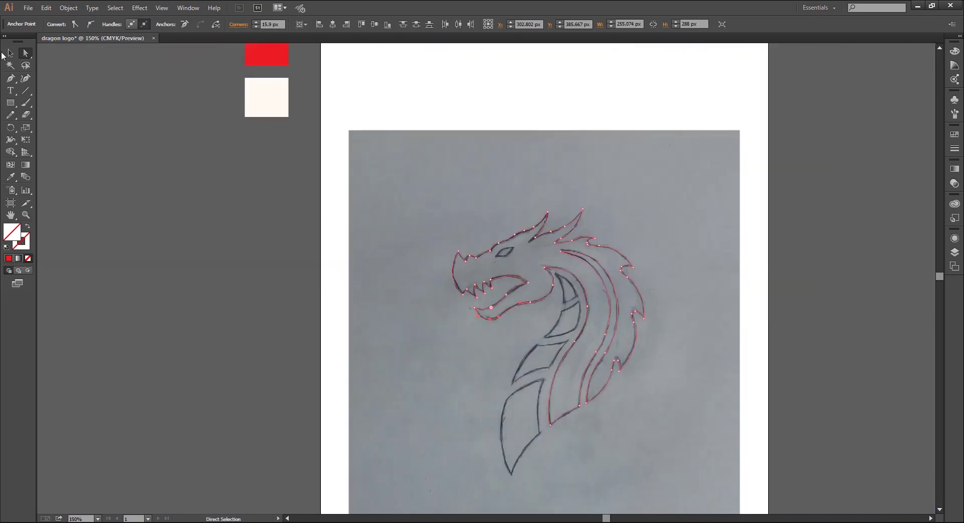
{"action": "left_click", "coordinate": [10, 54]}
{"action": "left_click_drag", "start_coordinate": [101, 308], "coordinate": [66, 275]}
{"action": "left_click", "coordinate": [9, 258]}
{"action": "left_click", "coordinate": [366, 294]}
{"action": "left_click", "coordinate": [954, 254]}
{"action": "left_click", "coordinate": [825, 255]}
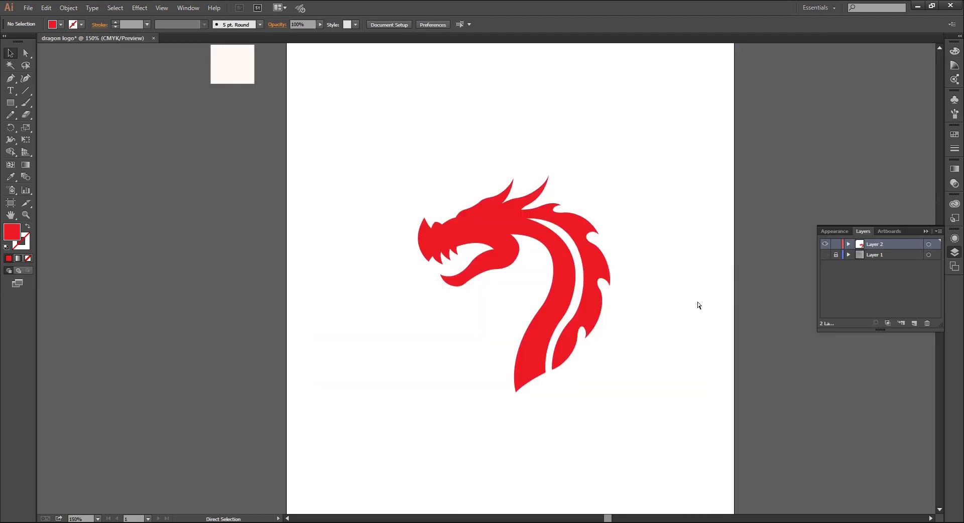
Remove the dragon shape's red fill and show the Layer 1 sketch again
{"action": "key", "text": "ctrl+plus"}
{"action": "key", "text": "ctrl+plus"}
{"action": "scroll", "coordinate": [492, 278], "scroll_direction": "right", "scroll_amount": 1}
{"action": "key", "text": "ctrl+a"}
{"action": "key", "text": "shift+x"}
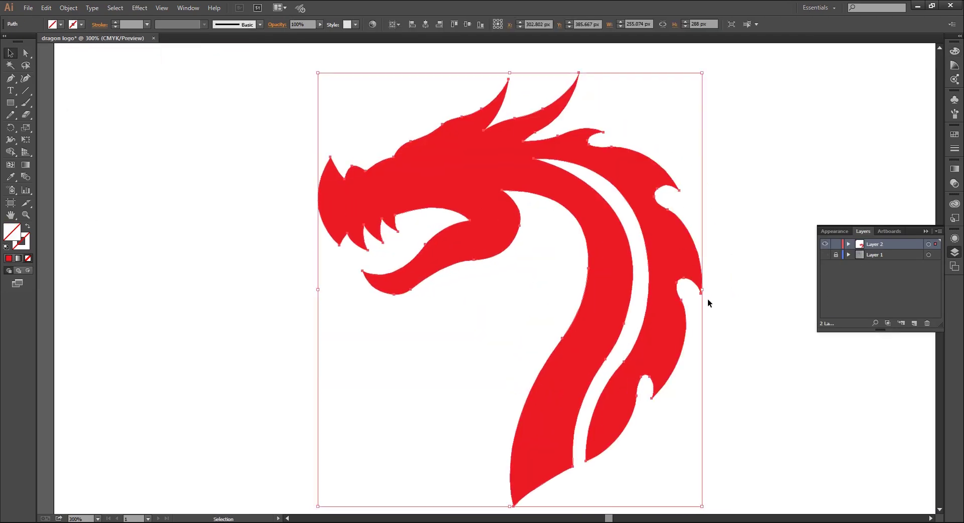
{"action": "left_click", "coordinate": [825, 254]}
Reshape the outer edge of the neck gap by adjusting its top and lower anchor points
{"action": "key", "text": "a"}
{"action": "left_click", "coordinate": [534, 158]}
{"action": "left_click_drag", "start_coordinate": [666, 155], "coordinate": [661, 153]}
{"action": "left_click", "coordinate": [623, 362]}
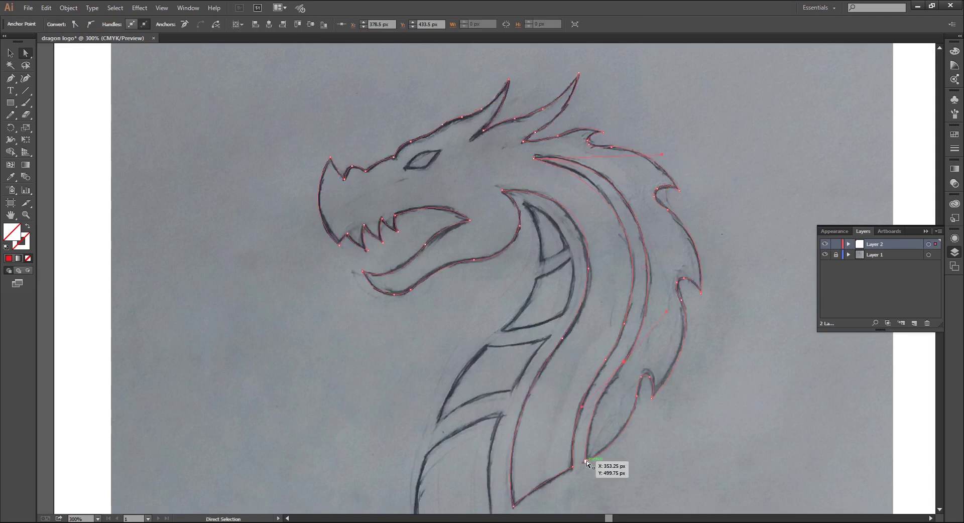
{"action": "key", "text": "ctrl+plus"}
{"action": "scroll", "coordinate": [639, 377], "scroll_direction": "up", "scroll_amount": 4}
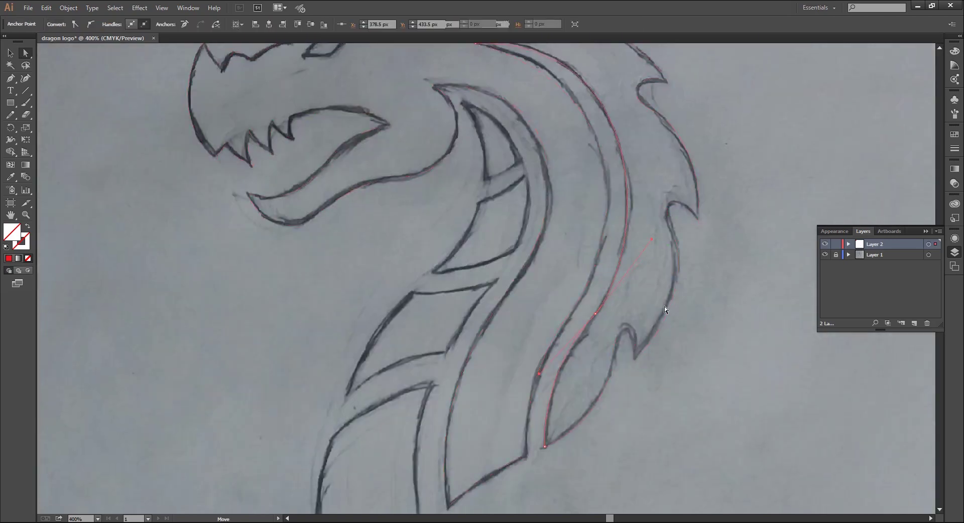
Fill the whole dragon head and neck path with red
{"action": "key", "text": "v"}
{"action": "key", "text": "ctrl+0"}
{"action": "left_click", "coordinate": [250, 133]}
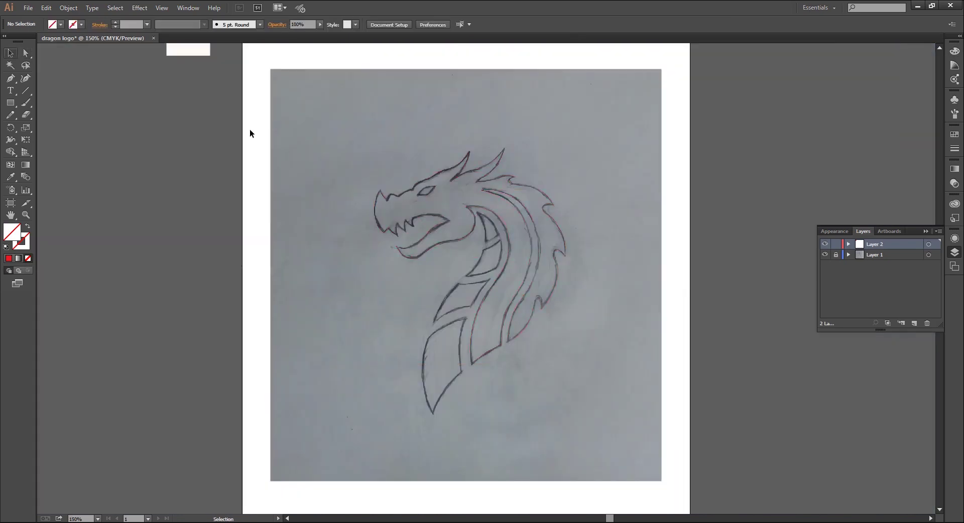
{"action": "left_click", "coordinate": [523, 324]}
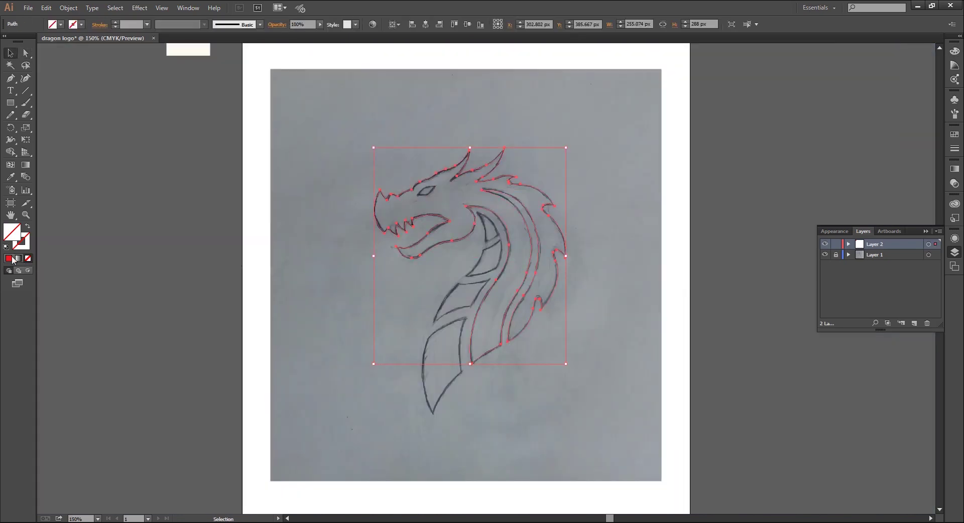
{"action": "key", "text": "comma"}
{"action": "left_click", "coordinate": [915, 297]}
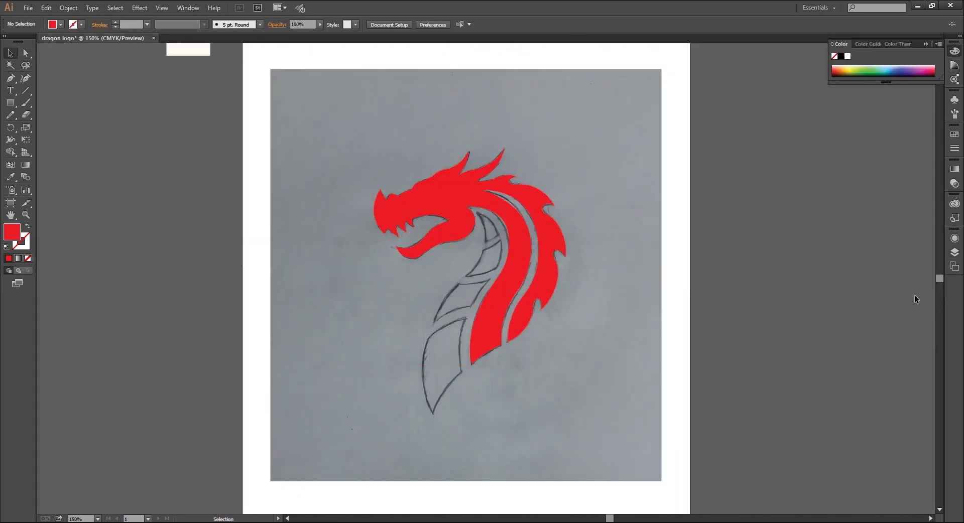
Hide the sketch on Layer 1 to preview the red silhouette, and show it again
{"action": "left_click", "coordinate": [956, 252]}
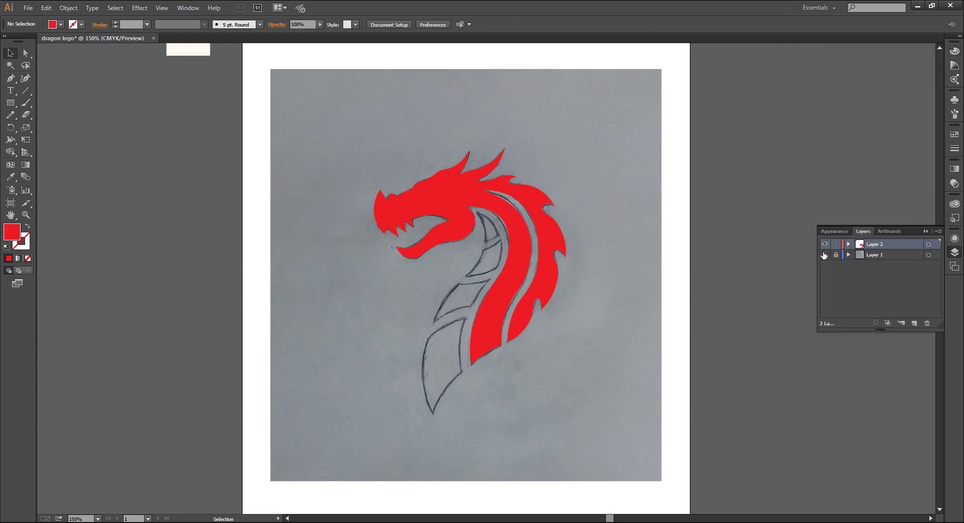
{"action": "left_click", "coordinate": [824, 255]}
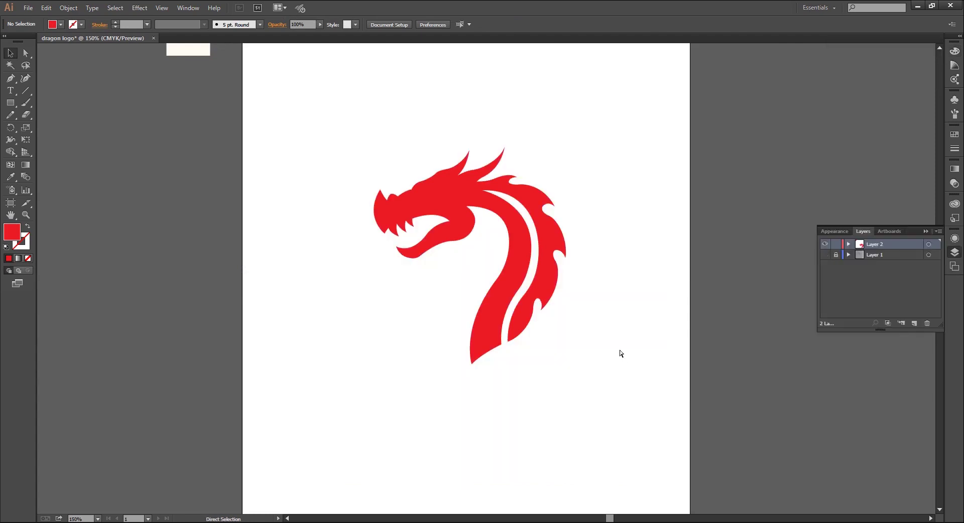
{"action": "scroll", "coordinate": [621, 354], "scroll_direction": "down", "scroll_amount": 1}
{"action": "left_click", "coordinate": [825, 254]}
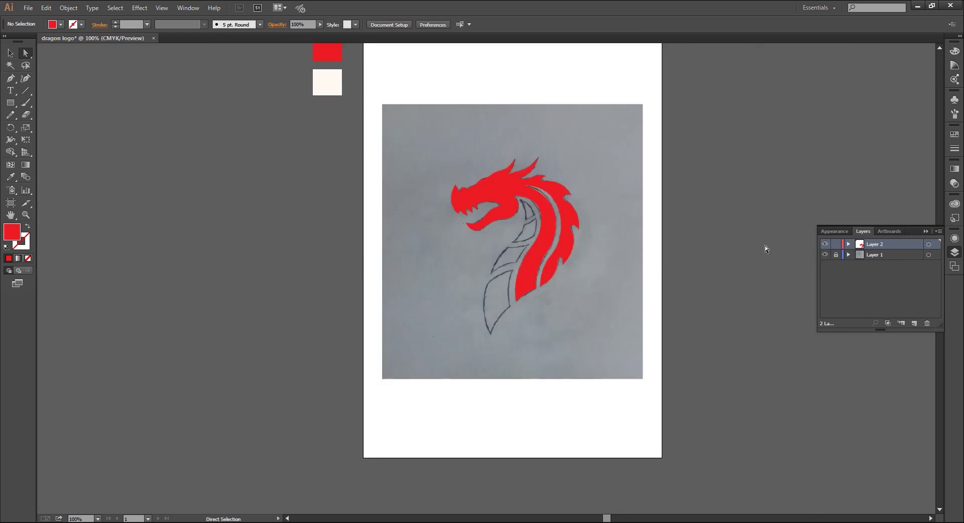
Lower the opacity of the red dragon shape to 24% so the sketched eye shows through
{"action": "left_click_drag", "start_coordinate": [526, 235], "coordinate": [524, 248]}
{"action": "left_click", "coordinate": [11, 54]}
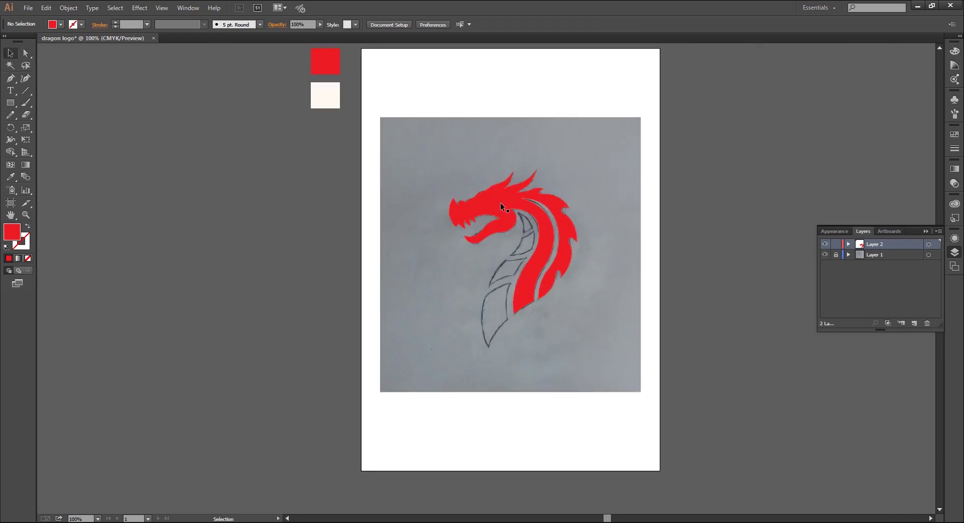
{"action": "left_click", "coordinate": [552, 244]}
{"action": "left_click", "coordinate": [955, 184]}
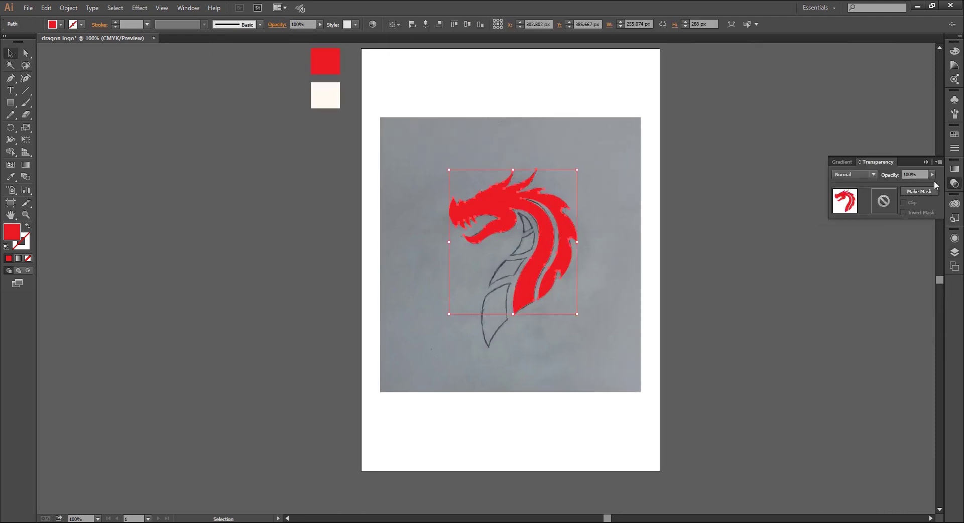
{"action": "left_click", "coordinate": [935, 175]}
{"action": "left_click_drag", "start_coordinate": [900, 186], "coordinate": [899, 187]}
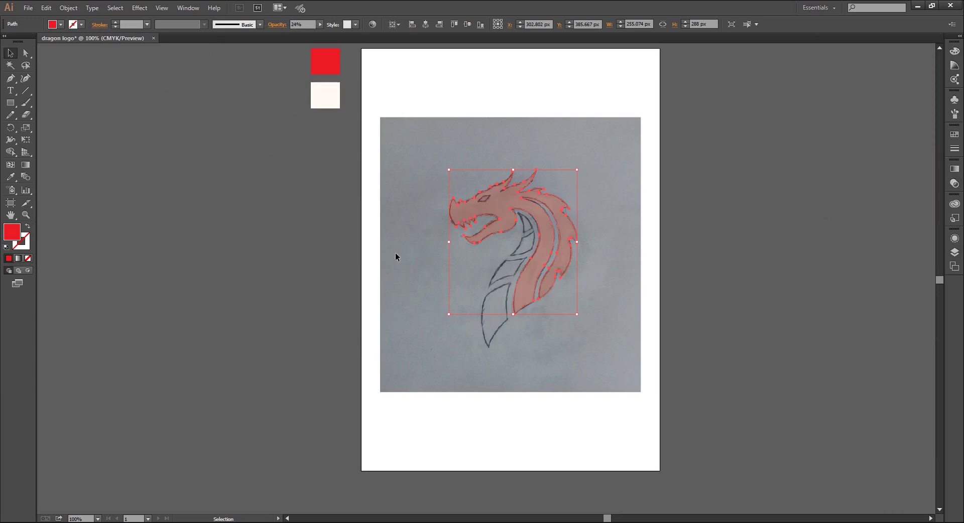
{"action": "left_click", "coordinate": [396, 252]}
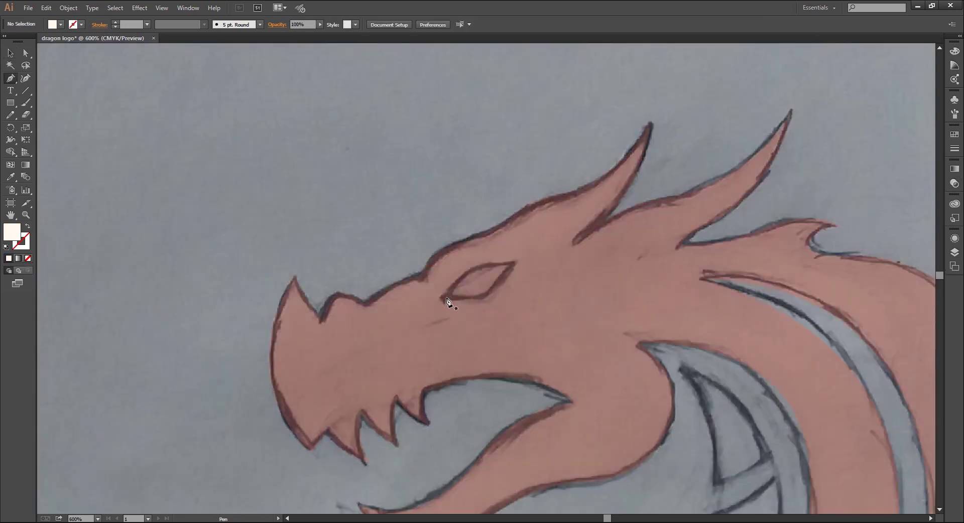
Trace the dragon's eye as a closed path without fill and adjust the curve of its upper edge
{"action": "left_click", "coordinate": [447, 298]}
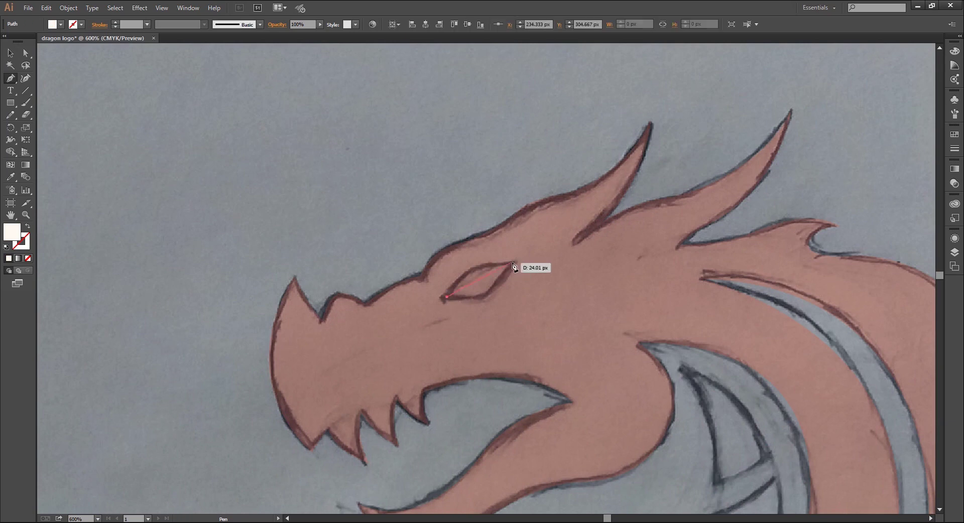
{"action": "left_click_drag", "start_coordinate": [569, 268], "coordinate": [569, 269]}
{"action": "left_click", "coordinate": [27, 259]}
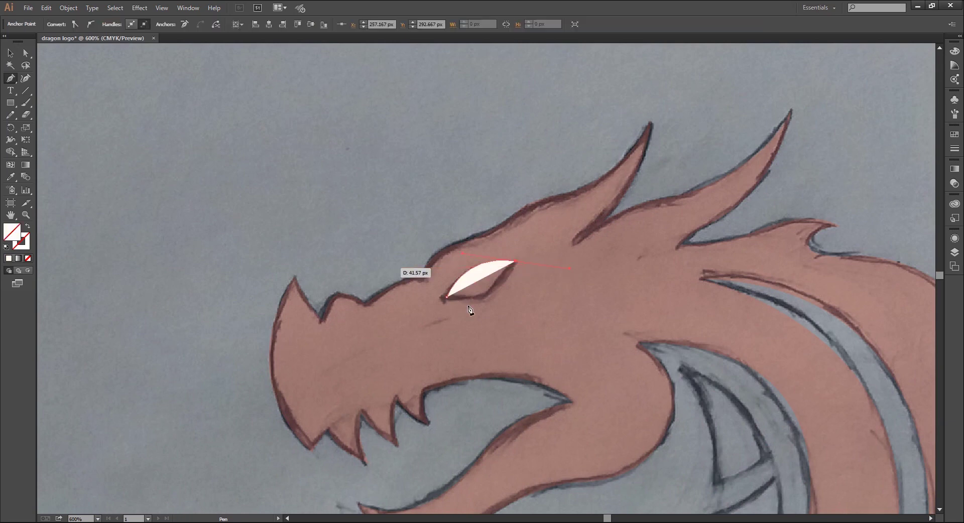
{"action": "left_click", "coordinate": [516, 262]}
{"action": "left_click_drag", "start_coordinate": [447, 298], "coordinate": [487, 299]}
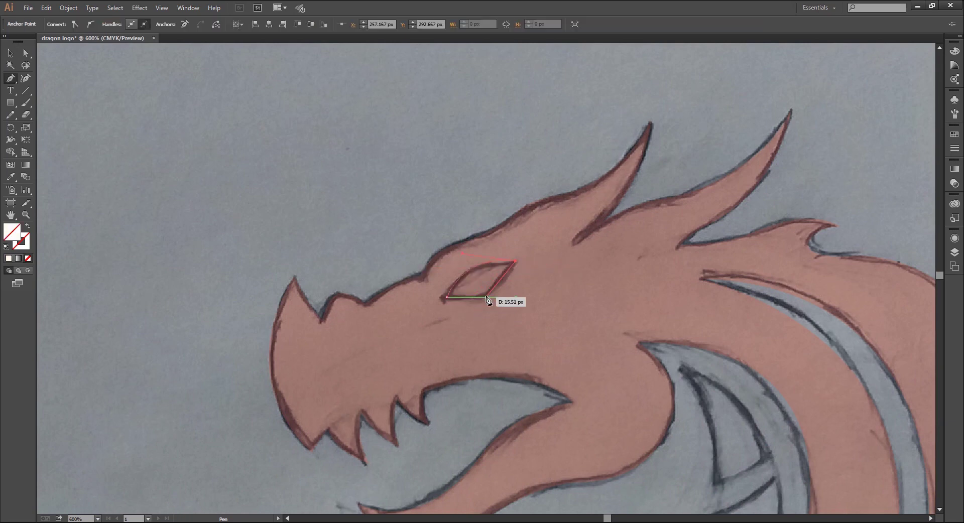
{"action": "left_click", "coordinate": [484, 295]}
{"action": "left_click", "coordinate": [26, 53]}
{"action": "left_click_drag", "start_coordinate": [460, 252], "coordinate": [466, 252]}
{"action": "left_click", "coordinate": [209, 170]}
Fill the traced eye shape with off-white
{"action": "key", "text": "v"}
{"action": "left_click", "coordinate": [471, 296]}
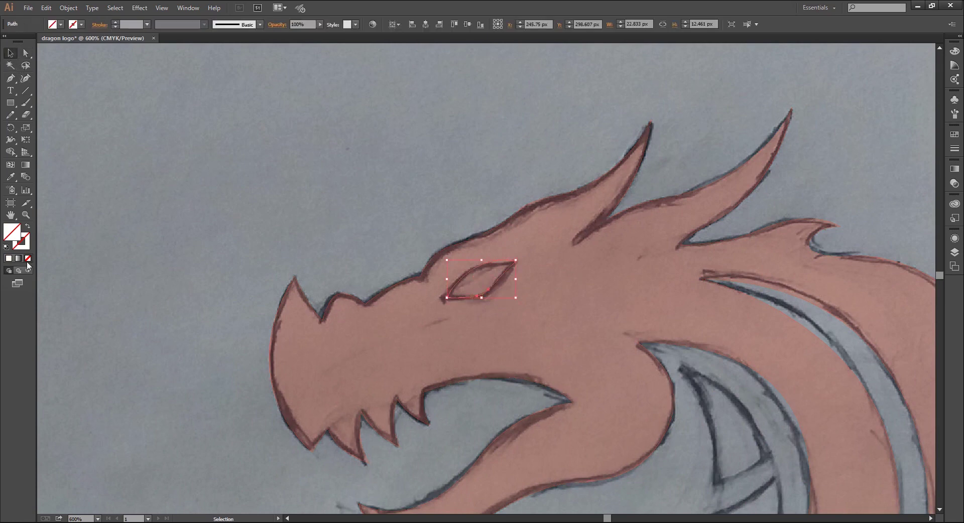
{"action": "key", "text": "comma"}
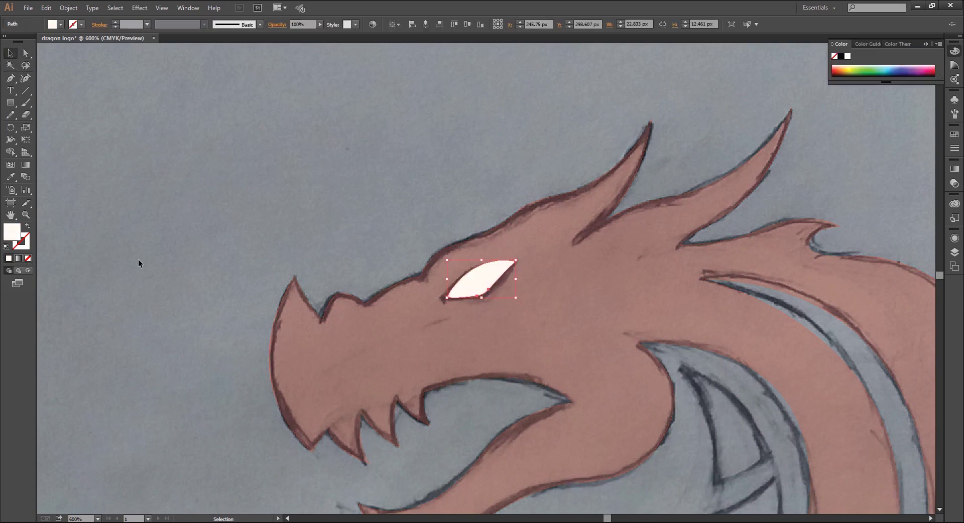
{"action": "left_click", "coordinate": [138, 259]}
Set the opacity of the red dragon shape back to 100%
{"action": "key", "text": "ctrl+minus"}
{"action": "key", "text": "ctrl+minus"}
{"action": "key", "text": "ctrl+minus"}
{"action": "key", "text": "space"}
{"action": "left_click_drag", "start_coordinate": [334, 192], "coordinate": [319, 162]}
{"action": "left_click_drag", "start_coordinate": [456, 203], "coordinate": [437, 156]}
{"action": "left_click", "coordinate": [487, 211]}
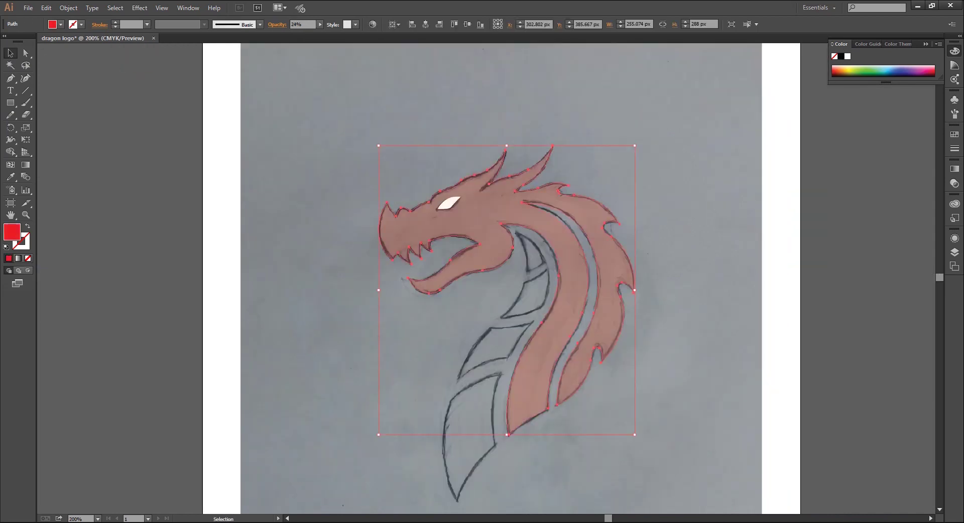
{"action": "left_click", "coordinate": [954, 184]}
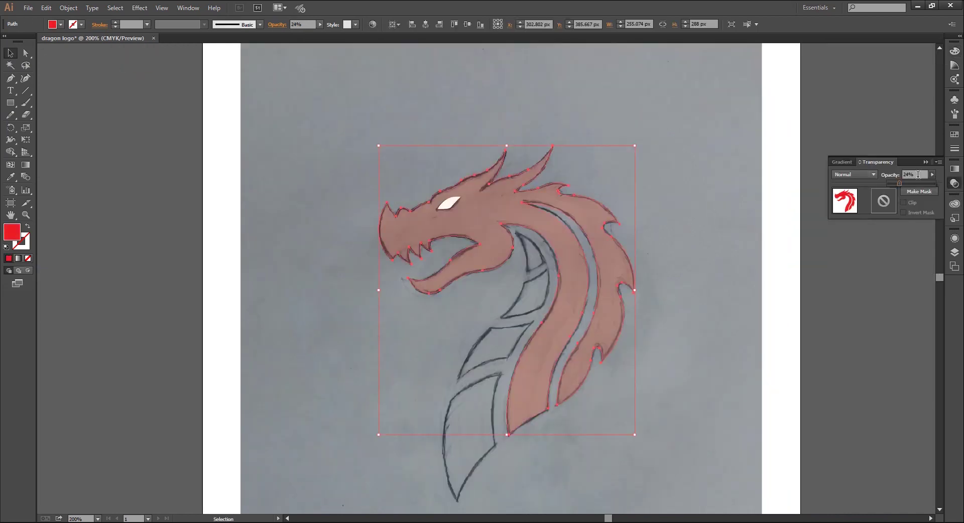
{"action": "left_click_drag", "start_coordinate": [929, 183], "coordinate": [935, 184]}
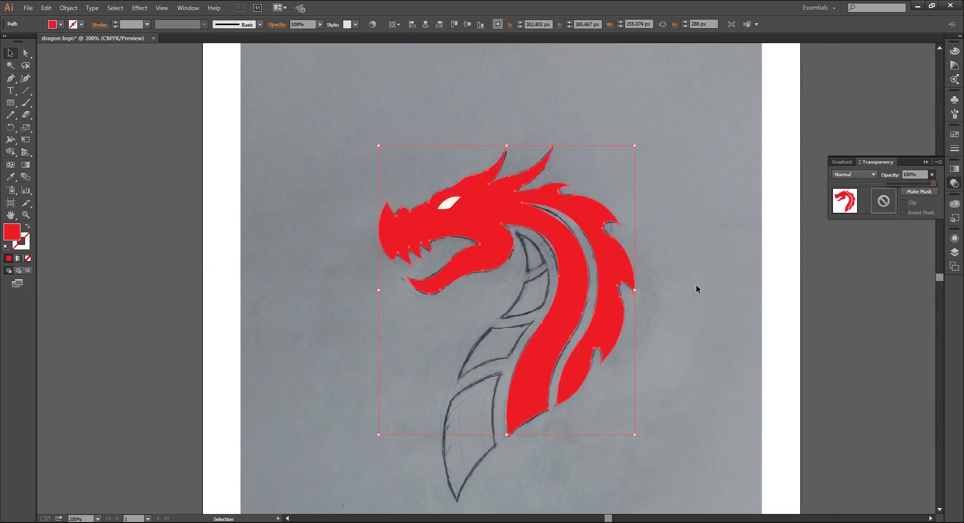
Hide the Layer 1 sketch to preview the red dragon with its off-white eye
{"action": "key", "text": "F7"}
{"action": "left_click", "coordinate": [682, 315]}
{"action": "key", "text": "ctrl+shift+w"}
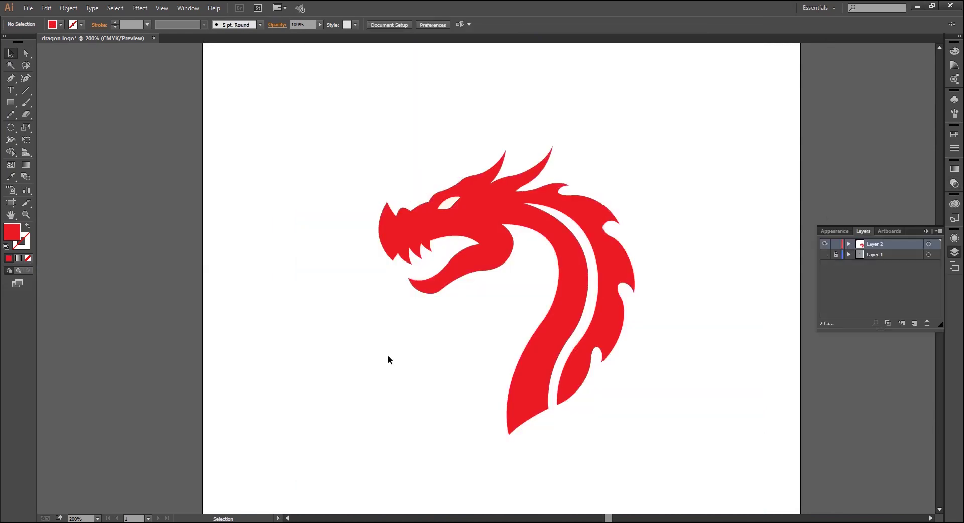
Refine the curve of the eye's upper edge by moving the direction handle of its rear corner point
{"action": "scroll", "coordinate": [461, 198], "scroll_direction": "up", "scroll_amount": 4}
{"action": "key", "text": "a"}
{"action": "left_click", "coordinate": [445, 196]}
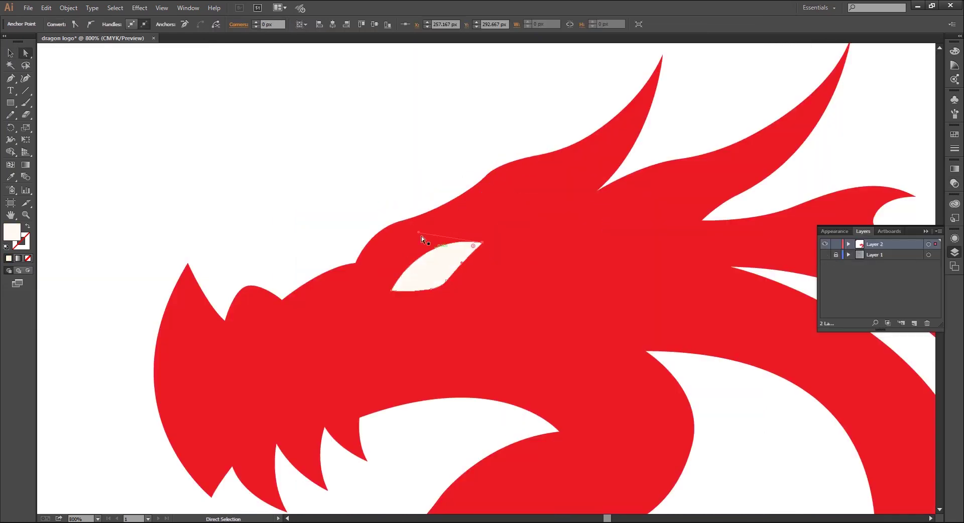
{"action": "left_click_drag", "start_coordinate": [419, 234], "coordinate": [415, 240]}
{"action": "left_click", "coordinate": [325, 182]}
{"action": "key", "text": "ctrl+1"}
Cut the eye out of the red dragon shape with the Pathfinder's Minus Front operation
{"action": "key", "text": "v"}
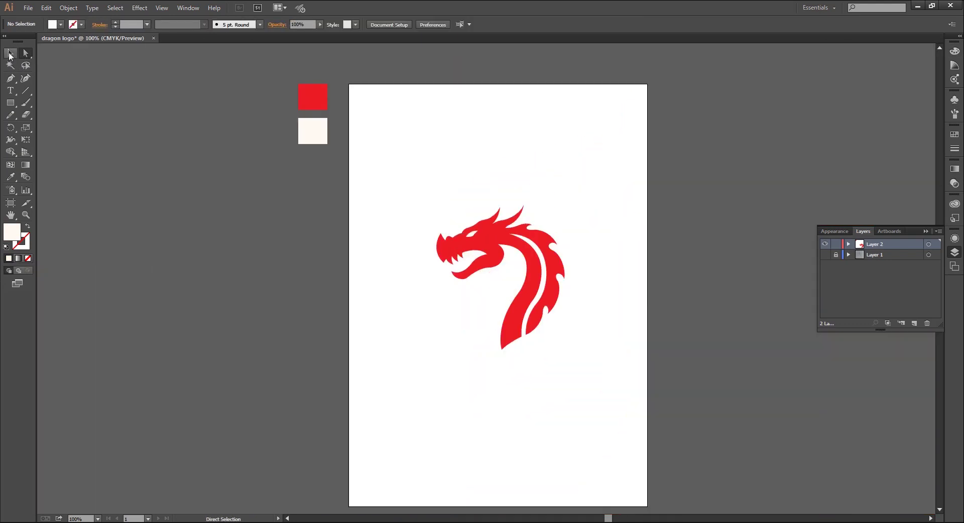
{"action": "left_click_drag", "start_coordinate": [376, 197], "coordinate": [579, 359]}
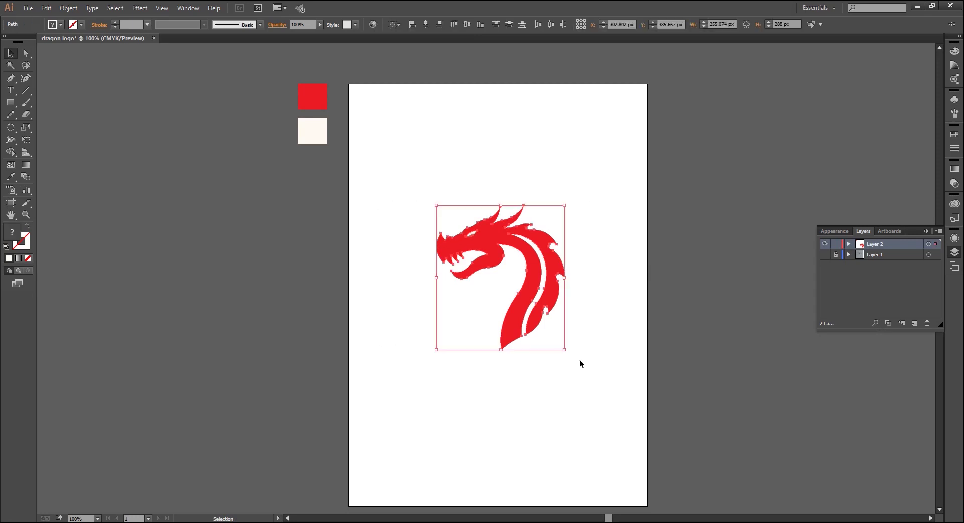
{"action": "left_click", "coordinate": [188, 7]}
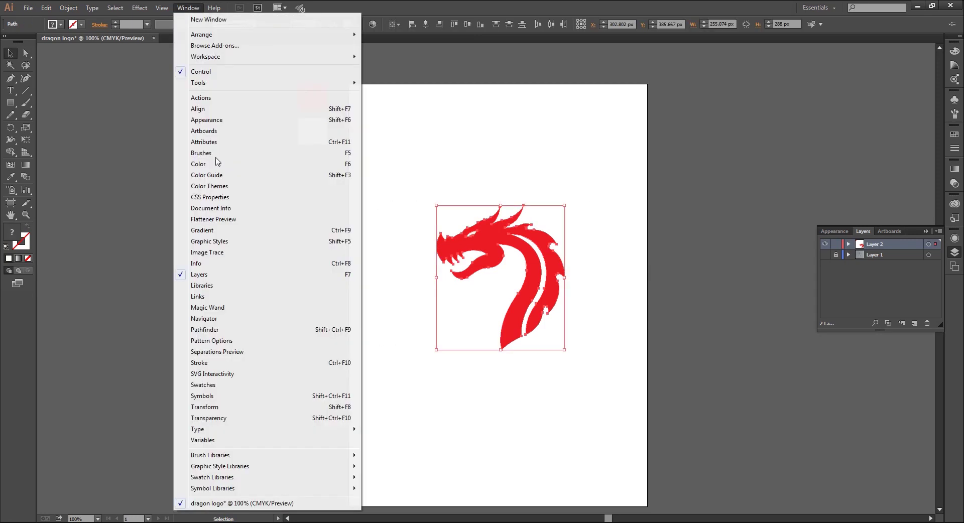
{"action": "left_click", "coordinate": [208, 330]}
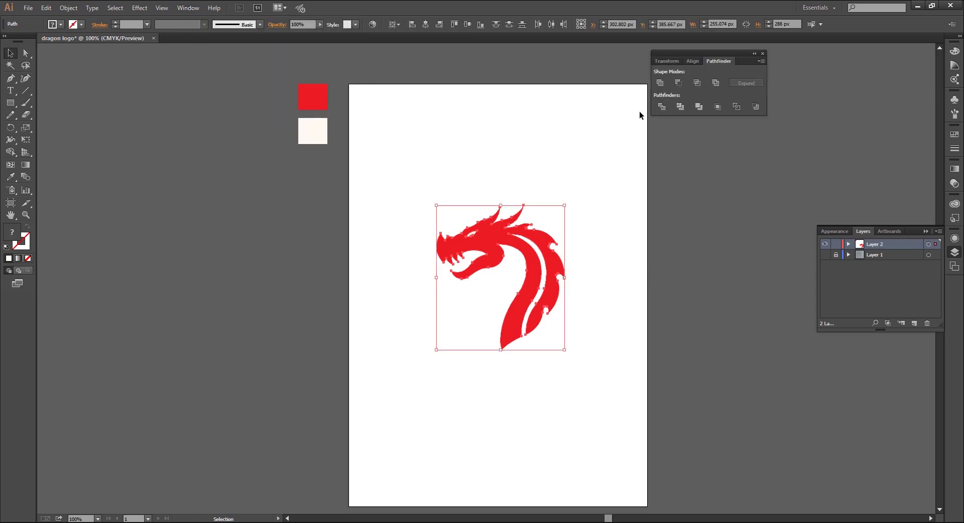
{"action": "left_click", "coordinate": [678, 84]}
{"action": "left_click", "coordinate": [446, 185]}
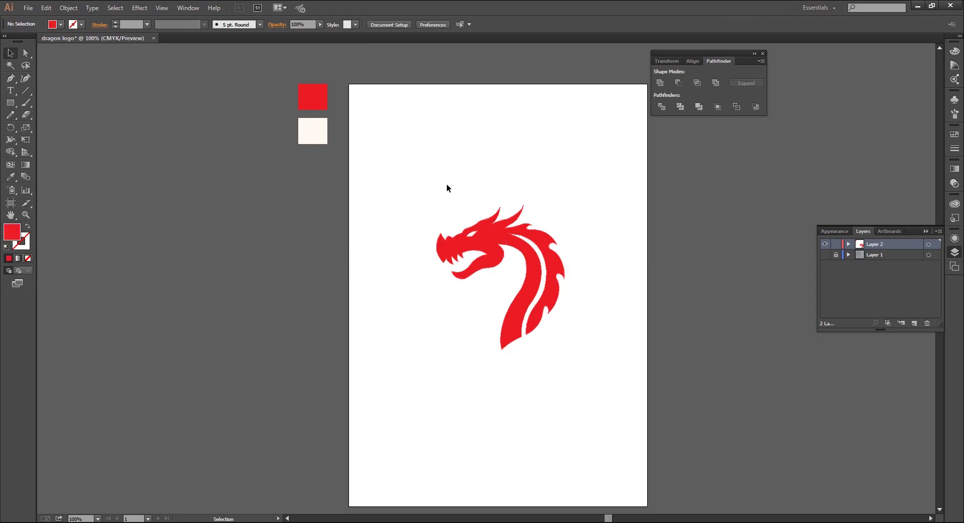
Move the dragon aside and back to check the eye cut-out, and show the Layer 1 sketch again
{"action": "left_click_drag", "start_coordinate": [485, 239], "coordinate": [210, 244]}
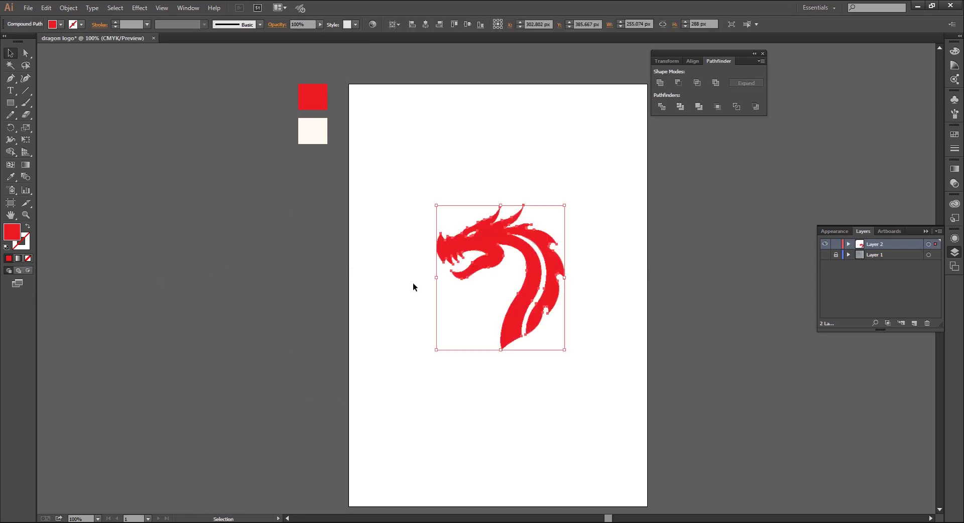
{"action": "left_click", "coordinate": [414, 286]}
{"action": "key", "text": "ctrl+equal"}
{"action": "key", "text": "ctrl+equal"}
{"action": "key", "text": "ctrl+minus"}
{"action": "key", "text": "ctrl+minus"}
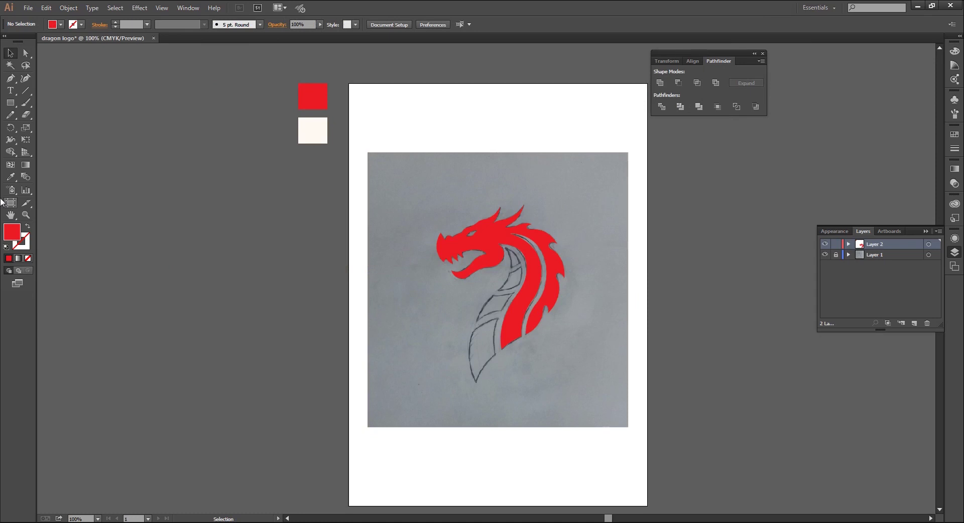
Trace the belly's front edge from the throat downwards with the Pen tool, using no fill and a red 1 pt stroke
{"action": "key", "text": "F6"}
{"action": "left_click", "coordinate": [28, 227]}
{"action": "key", "text": "p"}
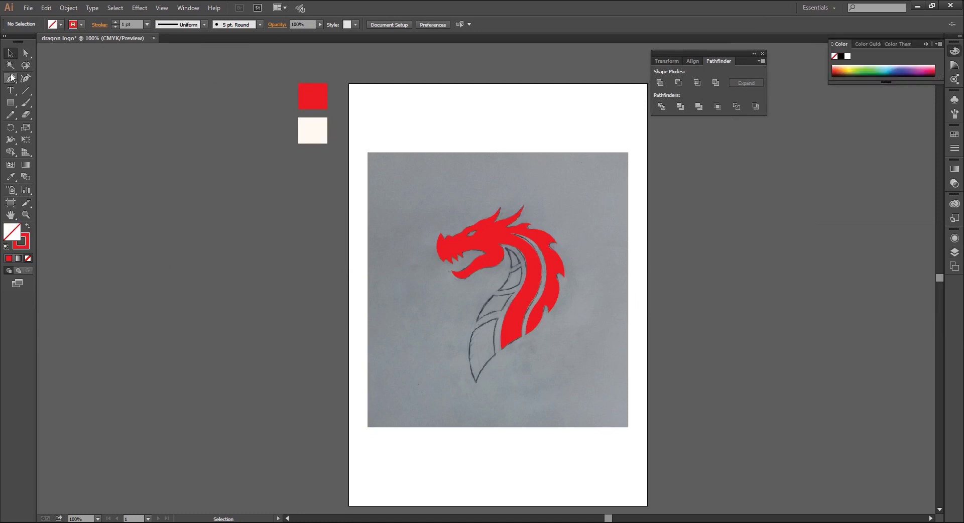
{"action": "key", "text": "ctrl+equal"}
{"action": "key", "text": "ctrl+equal"}
{"action": "key", "text": "ctrl+equal"}
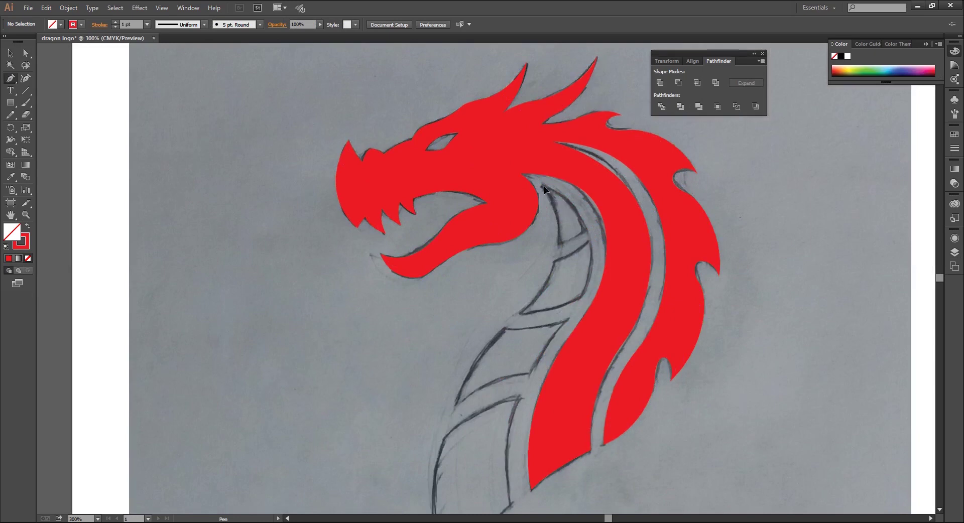
{"action": "left_click", "coordinate": [543, 186]}
{"action": "key", "text": "ctrl+minus"}
{"action": "key", "text": "ctrl+minus"}
{"action": "key", "text": "ctrl+equal"}
{"action": "left_click_drag", "start_coordinate": [508, 304], "coordinate": [460, 335]}
{"action": "key", "text": "ctrl+minus"}
{"action": "left_click_drag", "start_coordinate": [473, 374], "coordinate": [494, 424]}
Trace the belly's lower tip and back edge, and close the outline at the throat
{"action": "left_click_drag", "start_coordinate": [502, 329], "coordinate": [523, 314]}
{"action": "left_click", "coordinate": [502, 330]}
{"action": "left_click_drag", "start_coordinate": [497, 260], "coordinate": [479, 301]}
{"action": "left_click", "coordinate": [519, 270]}
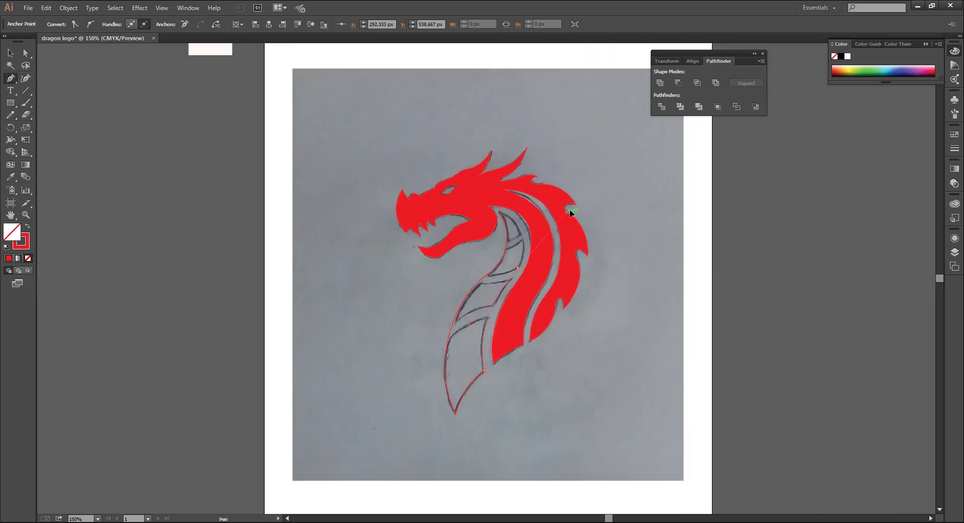
{"action": "left_click_drag", "start_coordinate": [570, 202], "coordinate": [571, 203]}
{"action": "left_click", "coordinate": [518, 268]}
{"action": "left_click_drag", "start_coordinate": [501, 213], "coordinate": [466, 198]}
Refine the belly outline's curves by adjusting its anchor points and handles to match the sketch
{"action": "key", "text": "ctrl+plus"}
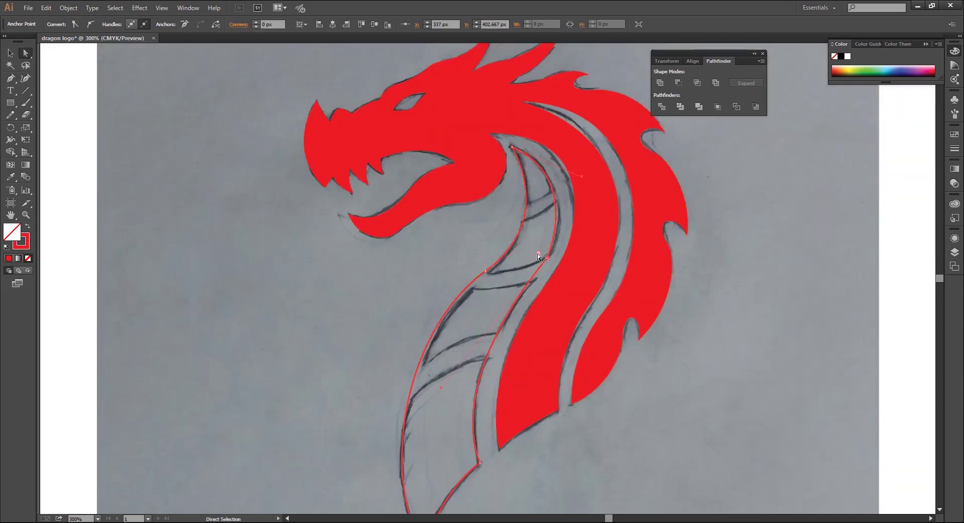
{"action": "key", "text": "a"}
{"action": "left_click", "coordinate": [499, 209]}
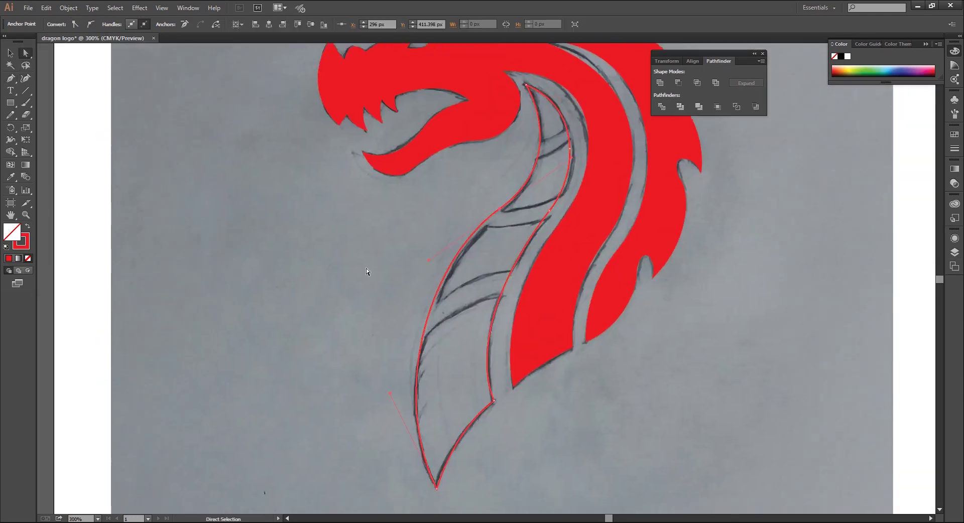
{"action": "left_click", "coordinate": [367, 270]}
{"action": "left_click_drag", "start_coordinate": [367, 270], "coordinate": [329, 308]}
Draw a closed strip across the upper belly over the sketched gap between the first two segments
{"action": "key", "text": "p"}
{"action": "key", "text": "ctrl+plus"}
{"action": "left_click_drag", "start_coordinate": [437, 172], "coordinate": [390, 278]}
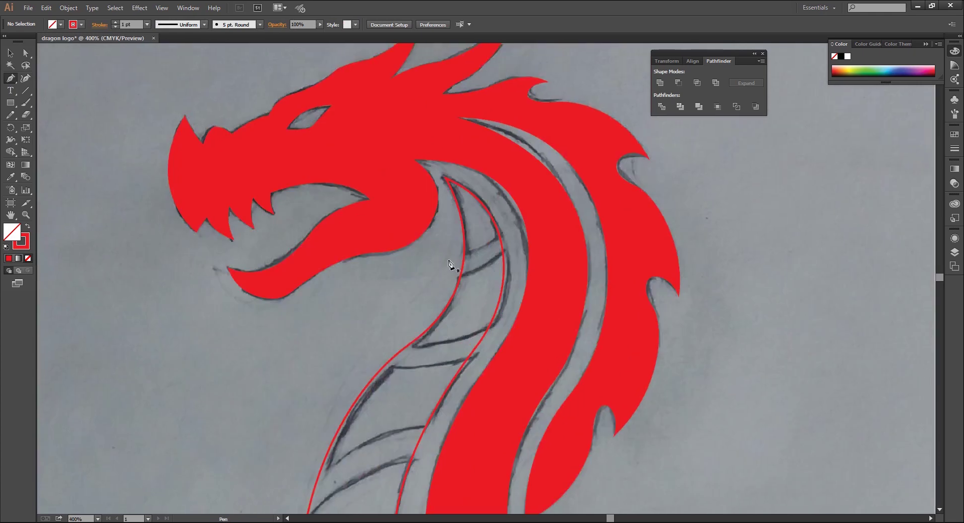
{"action": "left_click", "coordinate": [454, 258]}
{"action": "left_click_drag", "start_coordinate": [508, 229], "coordinate": [512, 243]}
{"action": "left_click", "coordinate": [449, 277]}
{"action": "left_click", "coordinate": [454, 258]}
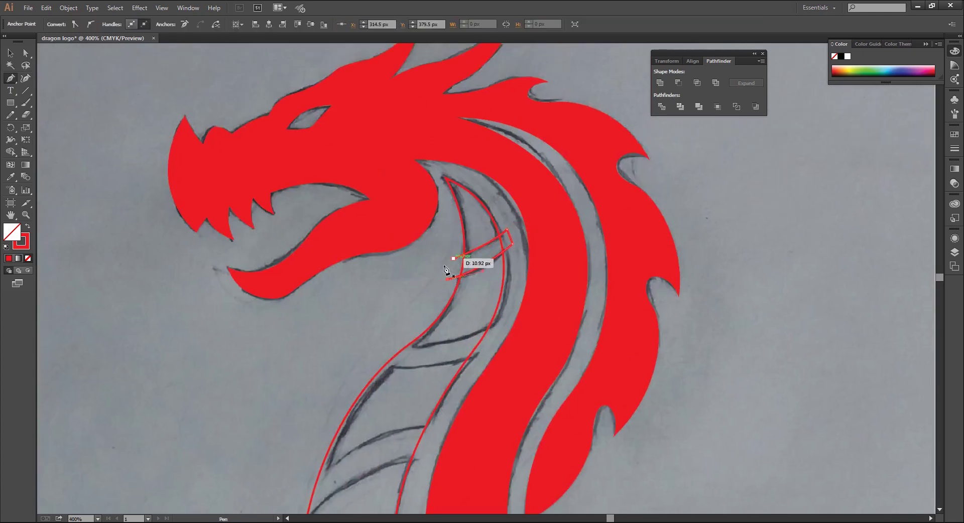
Draw a closed curved strip across the belly over the sketched gap between the second and third segments
{"action": "left_click_drag", "start_coordinate": [395, 339], "coordinate": [415, 286]}
{"action": "key", "text": "ctrl+z"}
{"action": "left_click_drag", "start_coordinate": [539, 259], "coordinate": [557, 241]}
{"action": "key", "text": "ctrl+z"}
{"action": "left_click", "coordinate": [413, 292]}
{"action": "key", "text": "ctrl+z"}
{"action": "left_click", "coordinate": [413, 295]}
{"action": "left_click", "coordinate": [523, 267]}
{"action": "left_click", "coordinate": [504, 303]}
{"action": "mouse_move", "coordinate": [396, 309]}
{"action": "left_mouse_down"}
{"action": "mouse_move", "coordinate": [372, 299]}
{"action": "mouse_move", "coordinate": [408, 317]}
{"action": "left_mouse_up"}
{"action": "left_click", "coordinate": [412, 295]}
{"action": "left_click_drag", "start_coordinate": [324, 429], "coordinate": [387, 319]}
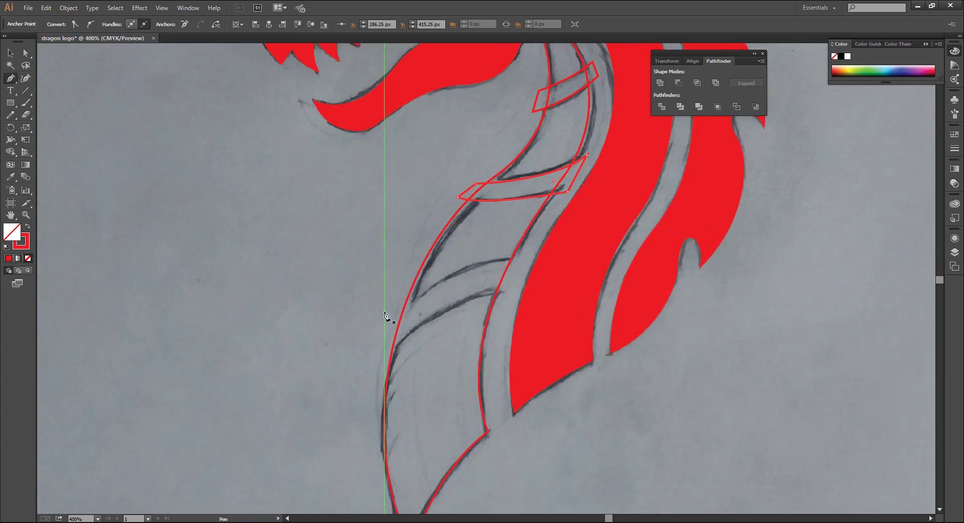
Draw a closed curved strip across the lower belly over the sketched gap between the third and fourth segments
{"action": "left_click", "coordinate": [391, 315]}
{"action": "left_click", "coordinate": [522, 262]}
{"action": "left_click", "coordinate": [506, 291]}
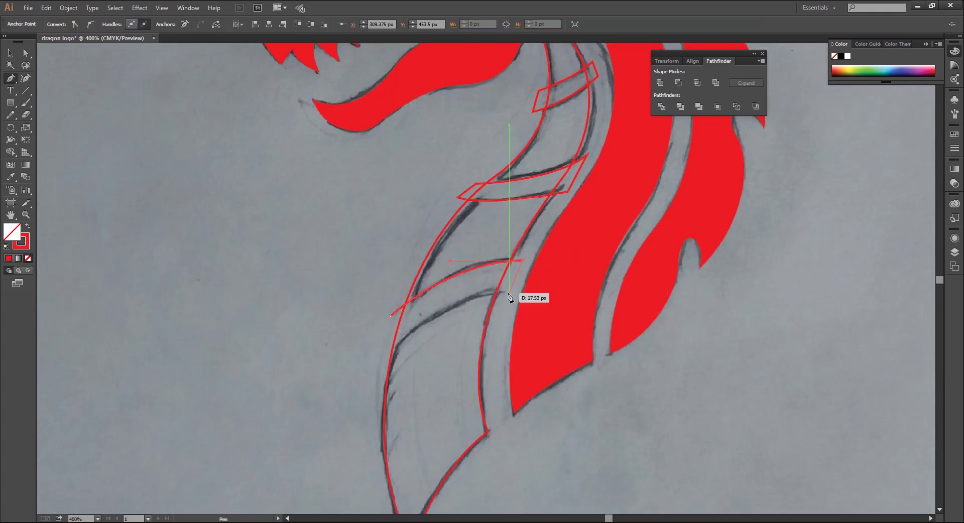
{"action": "left_click_drag", "start_coordinate": [384, 353], "coordinate": [319, 417]}
{"action": "left_click", "coordinate": [385, 353]}
{"action": "left_click", "coordinate": [391, 316]}
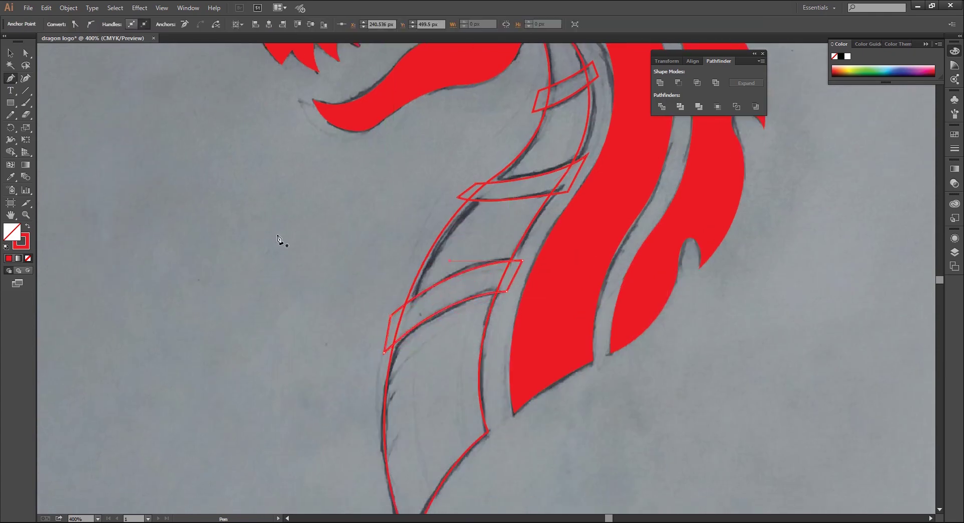
{"action": "key", "text": "a"}
{"action": "key", "text": "ctrl+plus"}
{"action": "key", "text": "ctrl+minus"}
{"action": "key", "text": "ctrl+minus"}
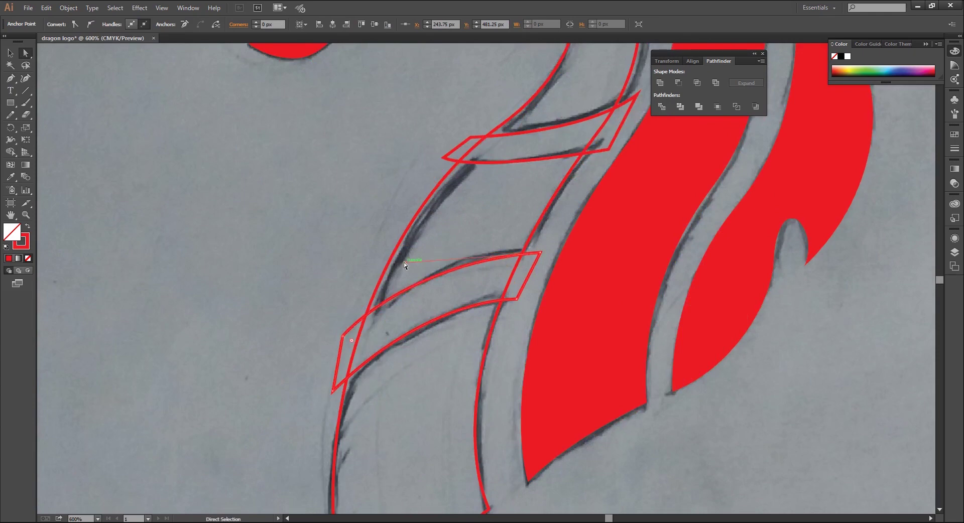
{"action": "left_click_drag", "start_coordinate": [460, 181], "coordinate": [448, 210]}
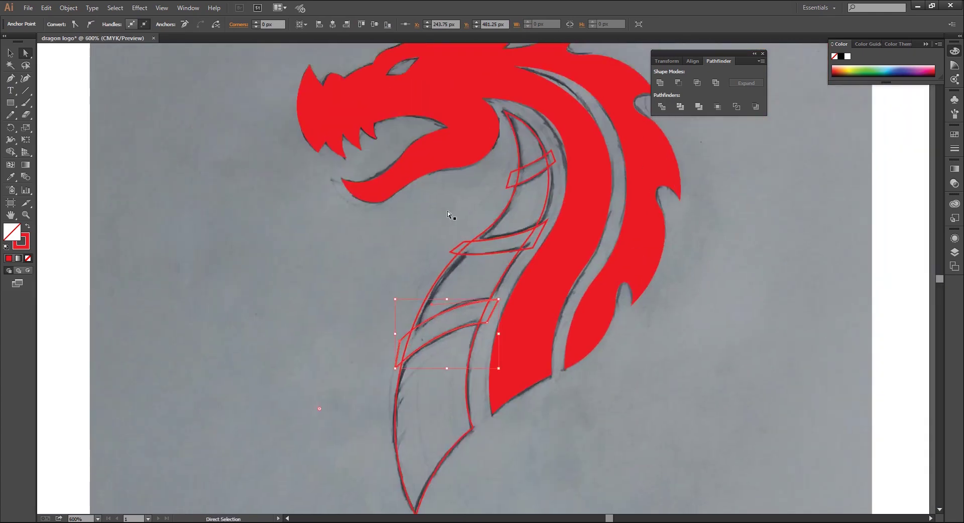
{"action": "key", "text": "ctrl+plus"}
{"action": "key", "text": "ctrl+plus"}
{"action": "left_click_drag", "start_coordinate": [539, 63], "coordinate": [477, 236]}
{"action": "left_click", "coordinate": [476, 233]}
{"action": "left_click", "coordinate": [563, 211]}
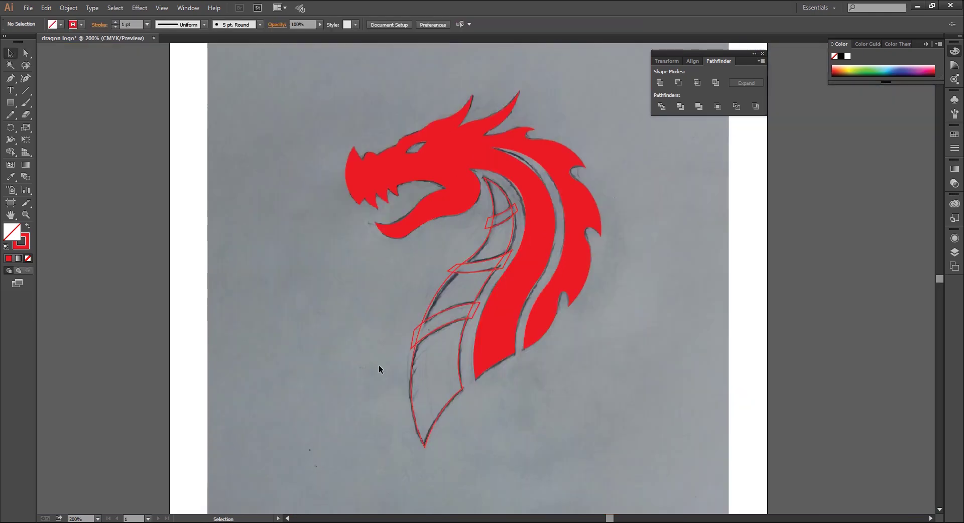
Swap fill and stroke on the belly outline and its three strips so they have a red fill without a stroke
{"action": "key", "text": "space"}
{"action": "left_click_drag", "start_coordinate": [356, 375], "coordinate": [381, 366]}
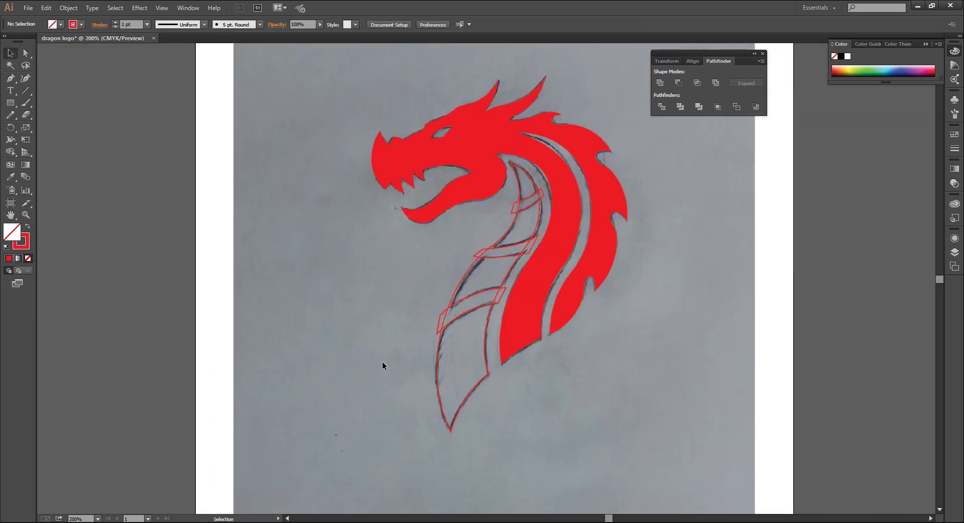
{"action": "left_click", "coordinate": [437, 361]}
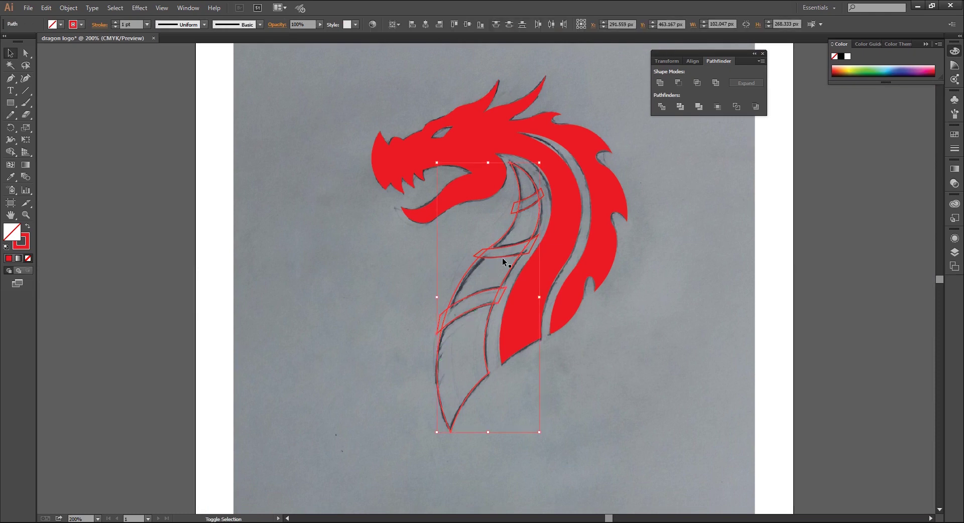
{"action": "left_click", "coordinate": [528, 212], "text": "shift"}
{"action": "key", "text": "shift+x"}
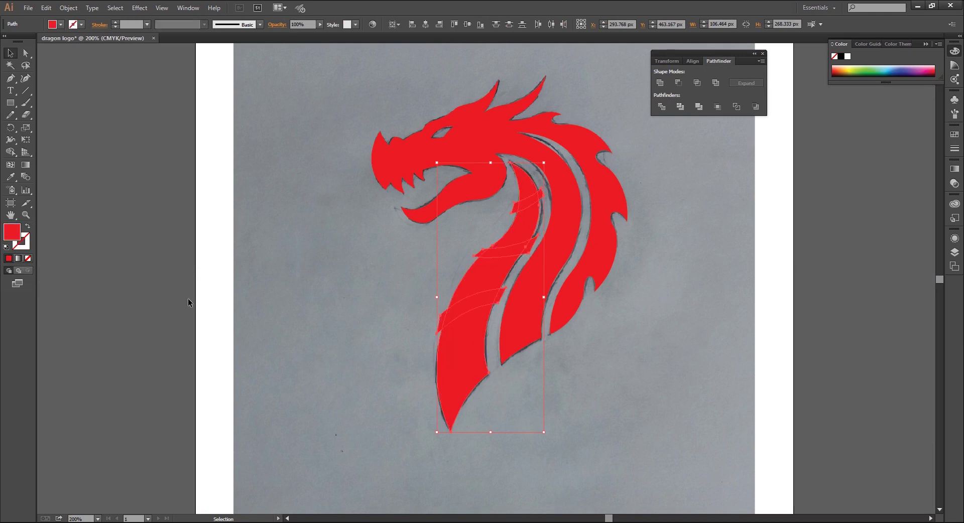
{"action": "left_click", "coordinate": [519, 180]}
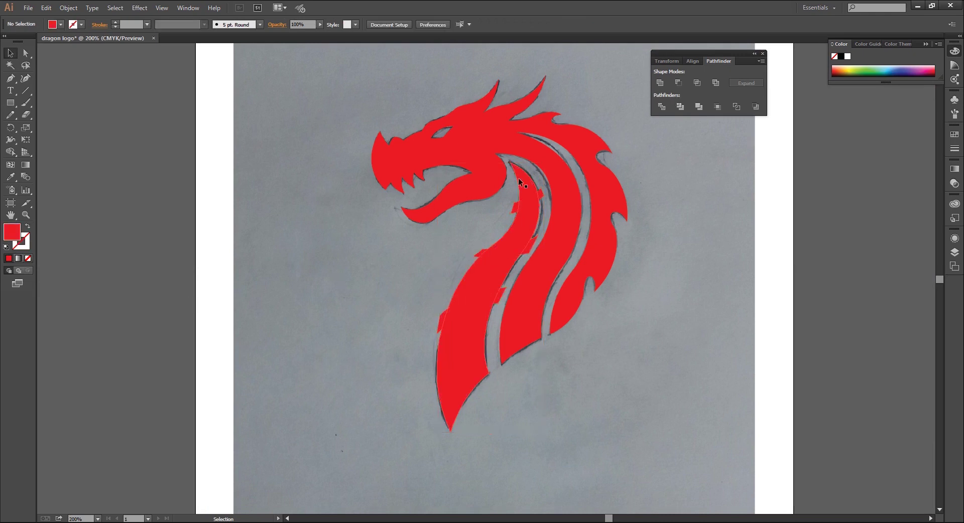
Subtract the uppermost strip from the belly shape and ungroup the resulting pieces
{"action": "left_click", "coordinate": [518, 210]}
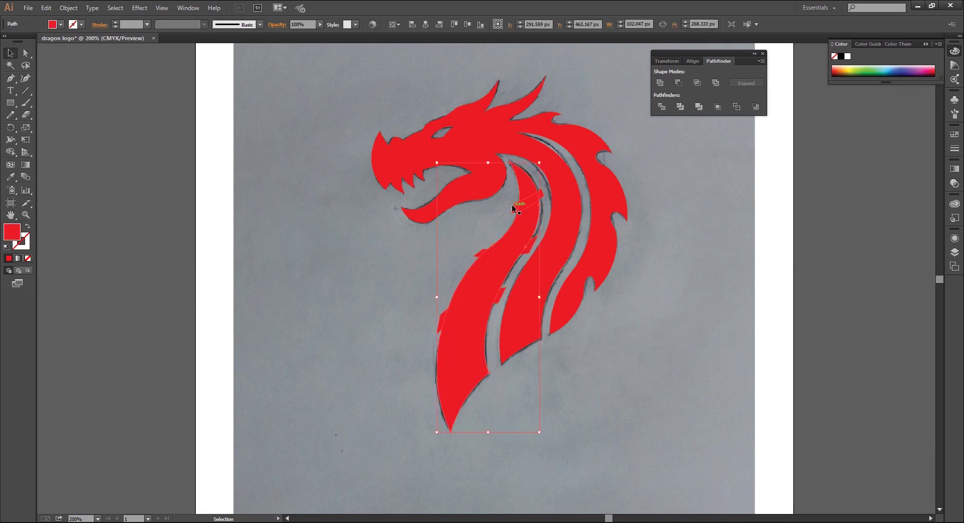
{"action": "left_click", "coordinate": [521, 206], "text": "shift"}
{"action": "left_click", "coordinate": [675, 84]}
{"action": "left_click", "coordinate": [523, 252]}
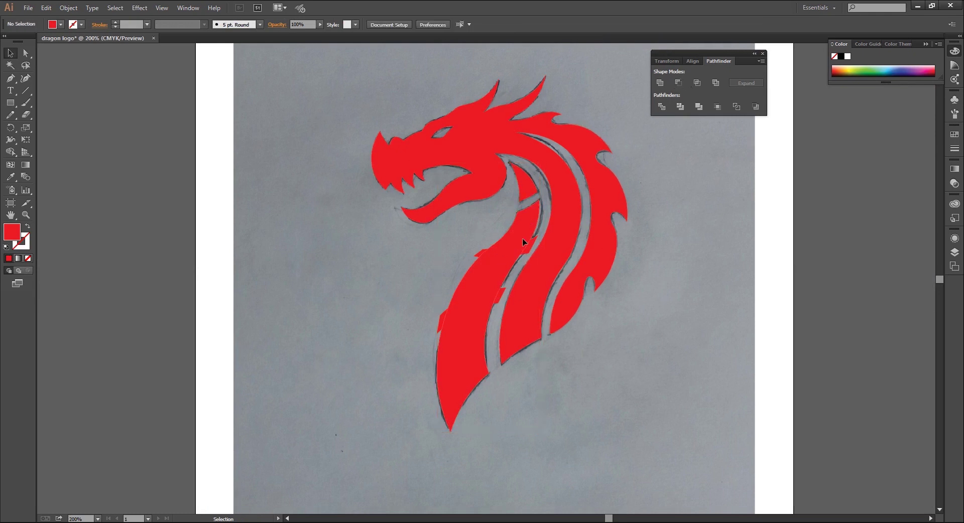
{"action": "right_click", "coordinate": [516, 227]}
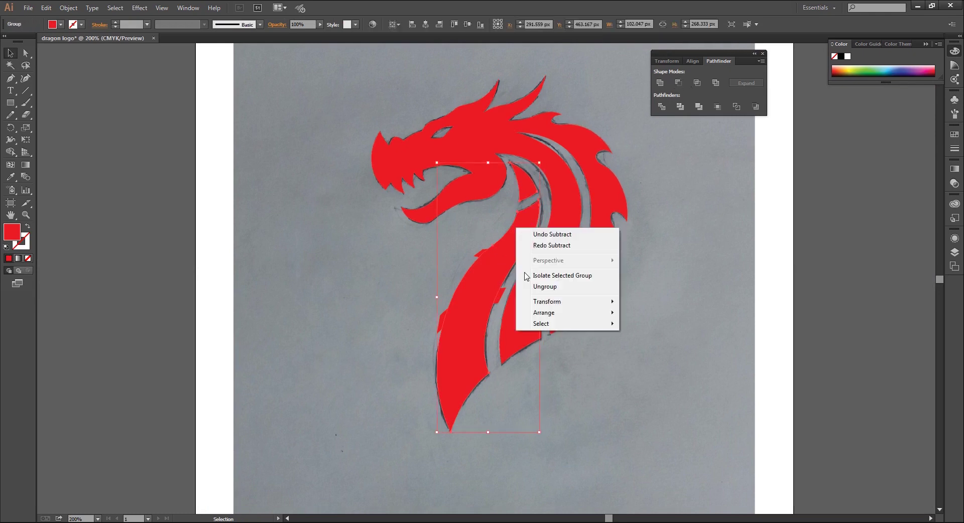
{"action": "left_click", "coordinate": [625, 366]}
{"action": "left_click", "coordinate": [609, 349]}
Subtract the middle and lower strips from the remaining belly shape to separate its segments
{"action": "left_click", "coordinate": [499, 255]}
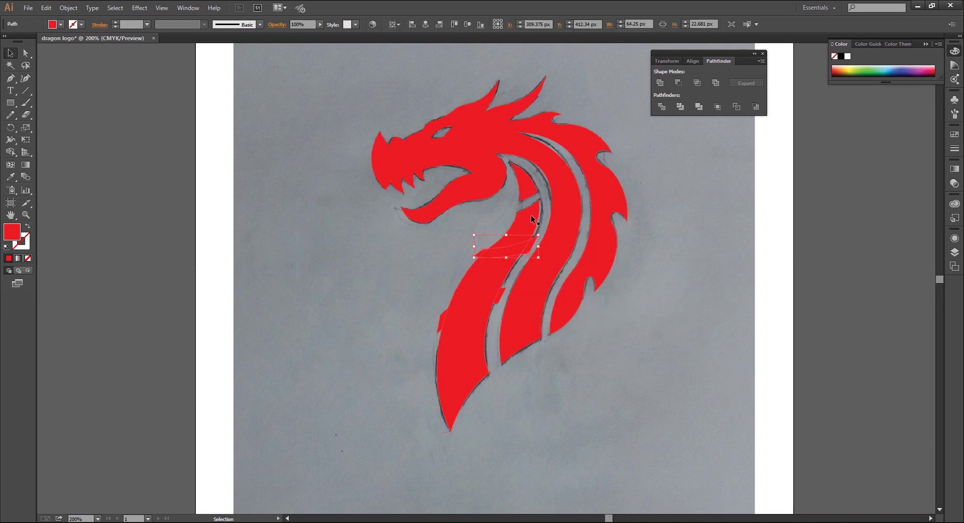
{"action": "left_click", "coordinate": [531, 217], "text": "shift"}
{"action": "left_click", "coordinate": [679, 107]}
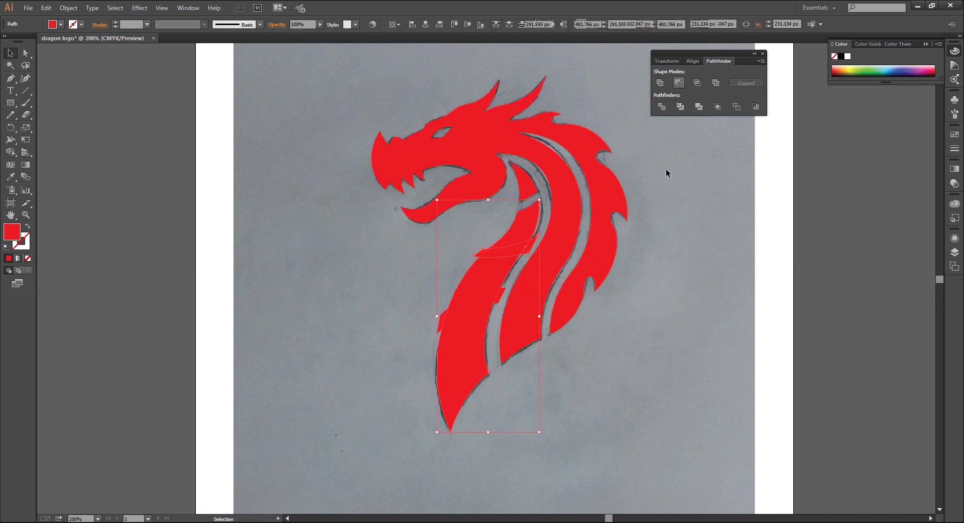
{"action": "left_click", "coordinate": [665, 169]}
{"action": "left_click", "coordinate": [460, 308]}
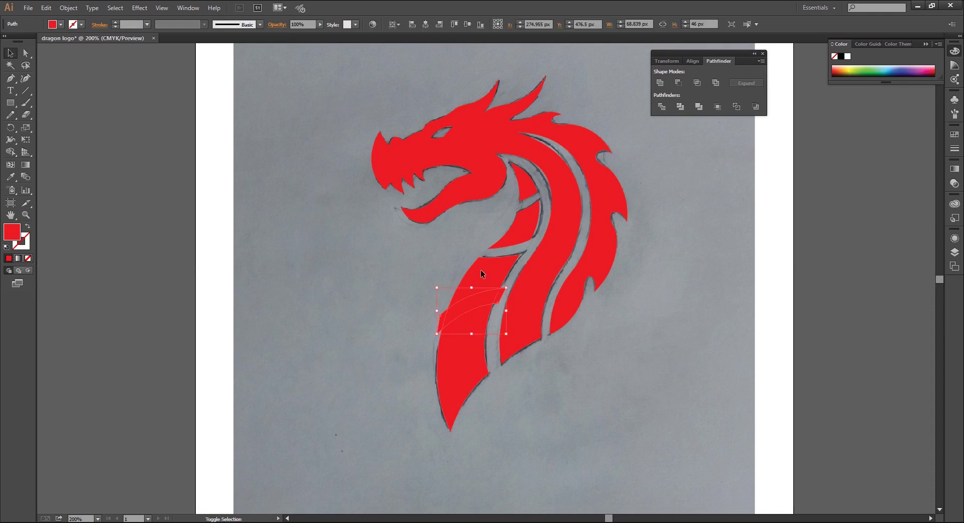
{"action": "left_click", "coordinate": [678, 82]}
{"action": "left_click", "coordinate": [670, 310]}
Hide Layer 1 with the sketch so only the red dragon artwork remains on the artboard
{"action": "left_click", "coordinate": [954, 252]}
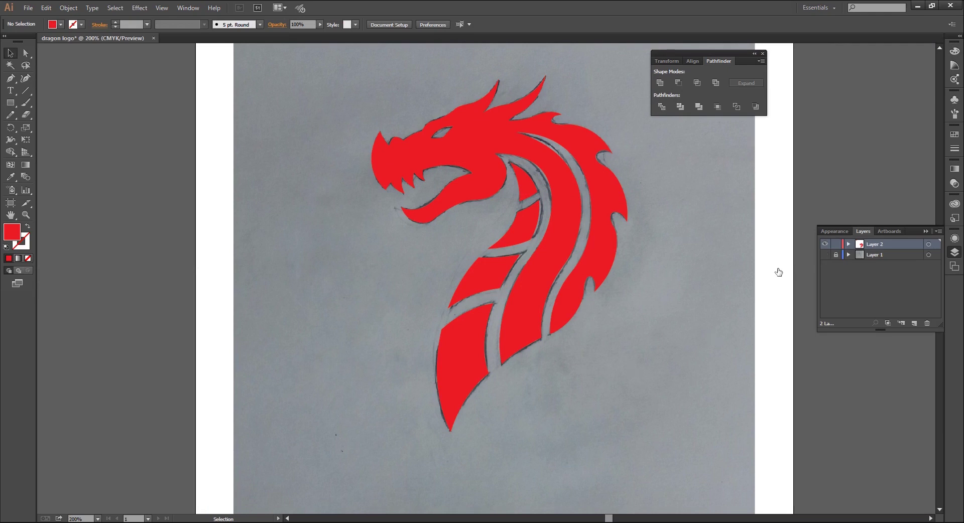
{"action": "left_click", "coordinate": [825, 254]}
{"action": "key", "text": "ctrl+minus"}
{"action": "key", "text": "ctrl+minus"}
{"action": "key", "text": "ctrl+minus"}
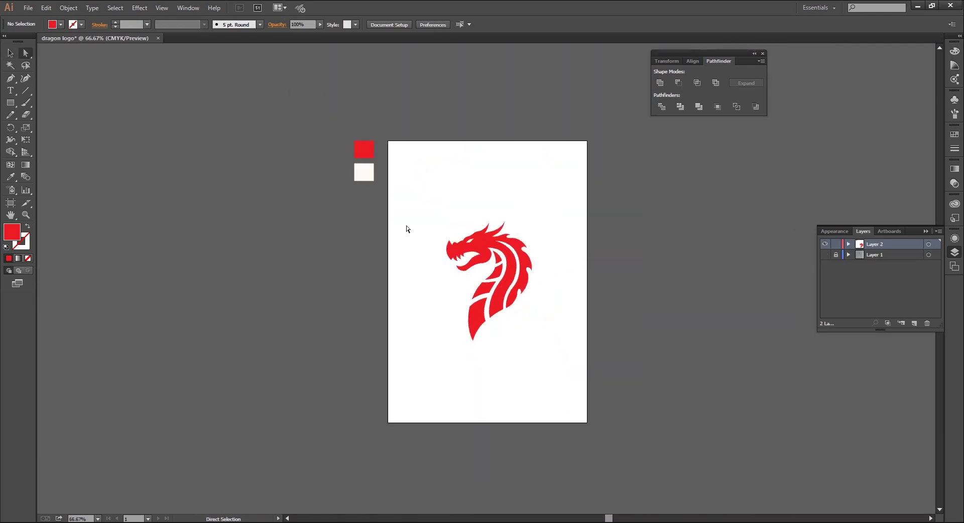
Select all the dragon shapes on the artboard and group them
{"action": "left_click", "coordinate": [10, 53]}
{"action": "left_click_drag", "start_coordinate": [416, 227], "coordinate": [580, 384]}
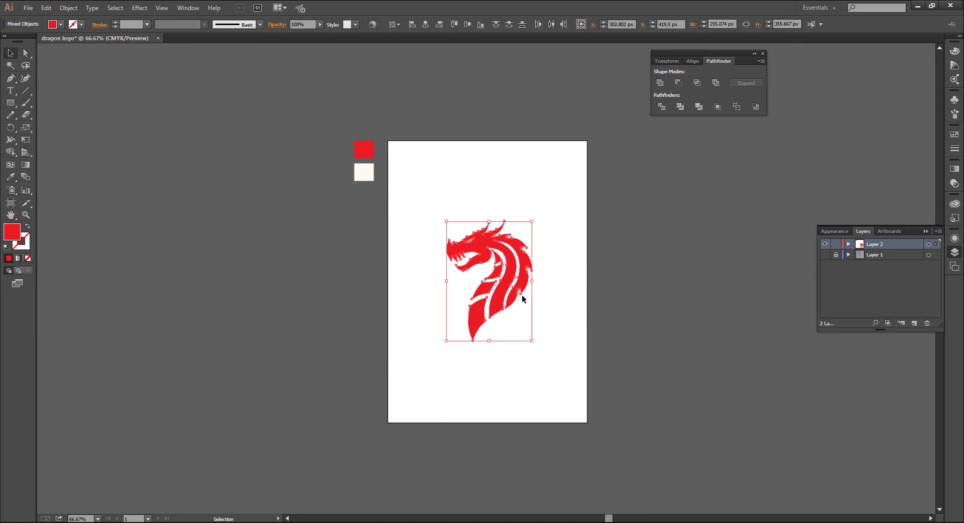
{"action": "right_click", "coordinate": [507, 272]}
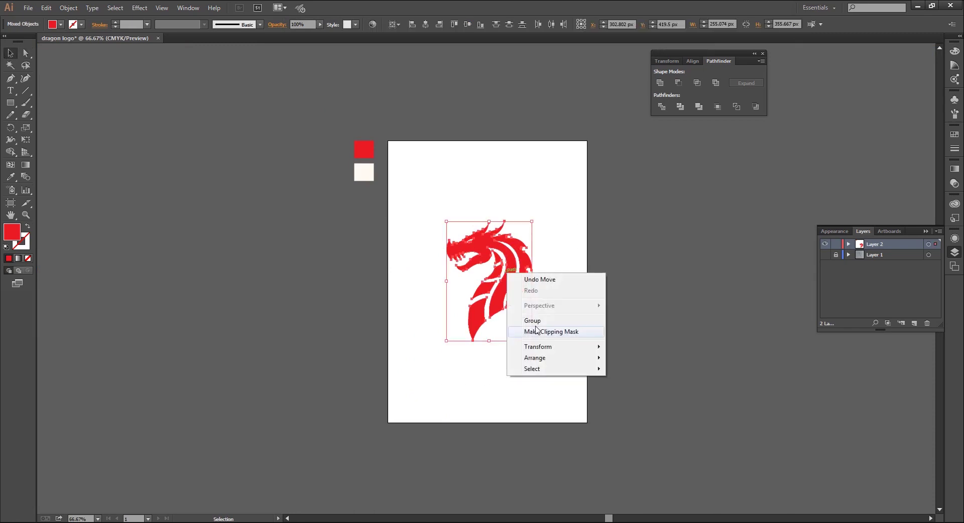
{"action": "left_click", "coordinate": [534, 322]}
Move the dragon group higher on the artboard and scale it down proportionally to about 217 by 302 px
{"action": "key", "text": "ctrl+plus"}
{"action": "key", "text": "ctrl+plus"}
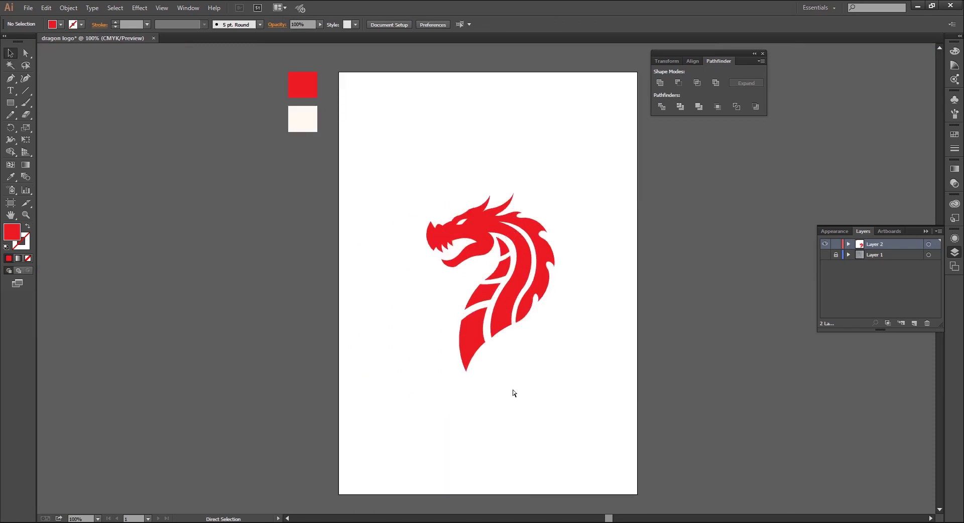
{"action": "left_click_drag", "start_coordinate": [557, 388], "coordinate": [542, 369]}
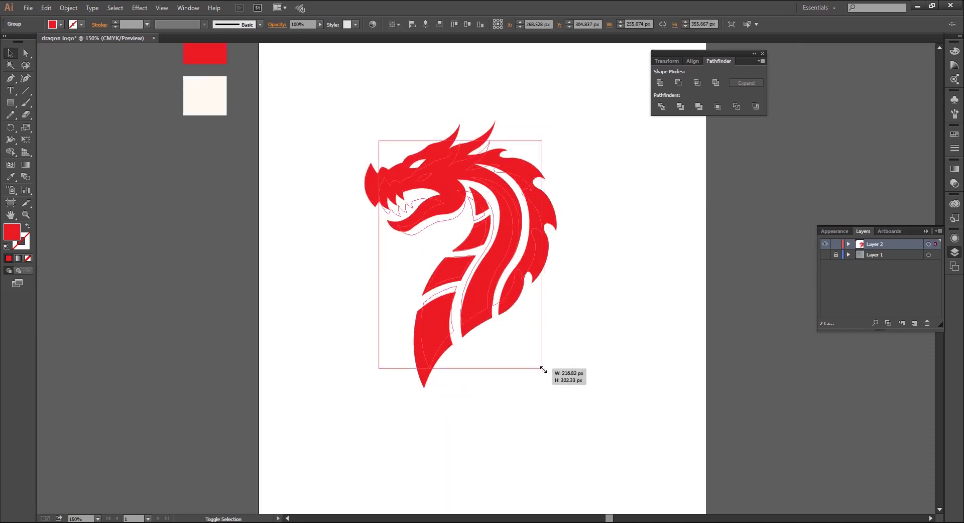
{"action": "left_click_drag", "start_coordinate": [507, 401], "coordinate": [507, 404]}
{"action": "left_click", "coordinate": [508, 405]}
{"action": "key", "text": "ctrl+minus"}
Add the text "dragon" below the emblem and shift it to sit centred under the dragon
{"action": "key", "text": "t"}
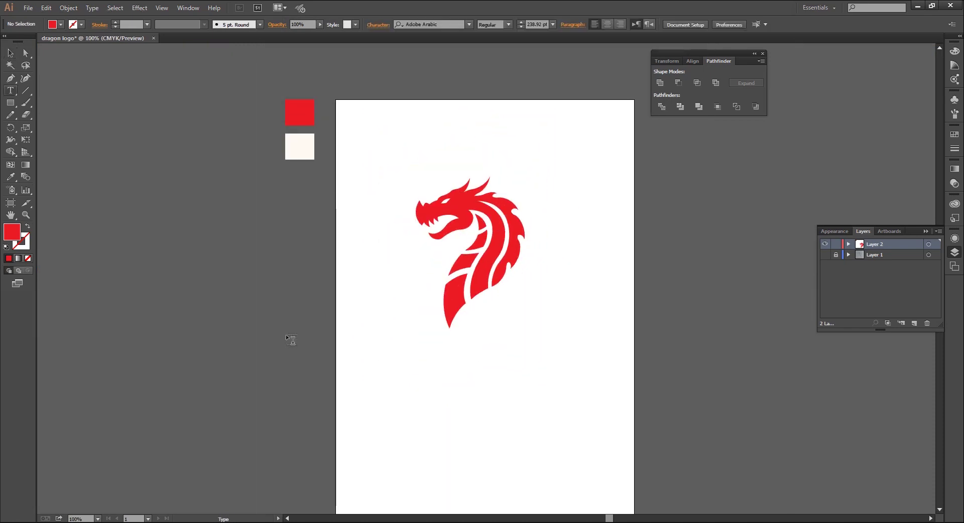
{"action": "left_click", "coordinate": [396, 370]}
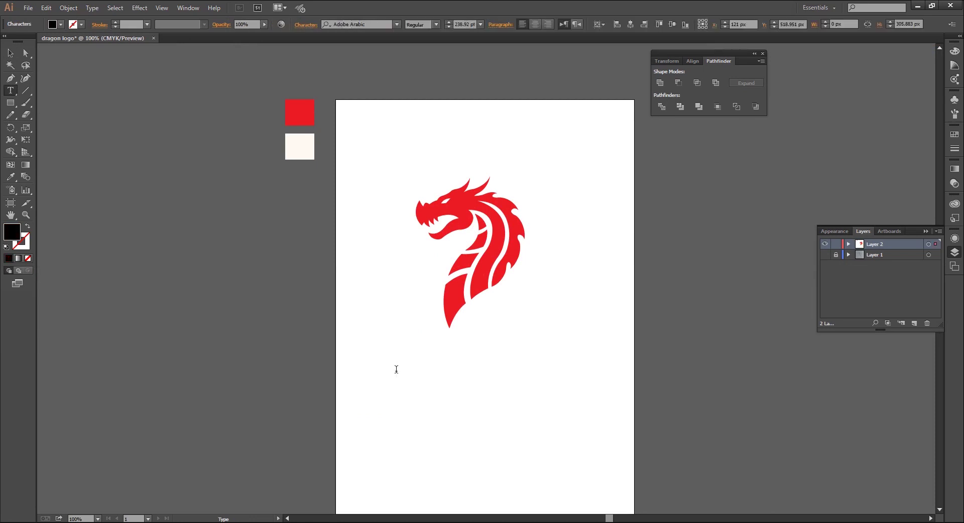
{"action": "type", "text": "drag"}
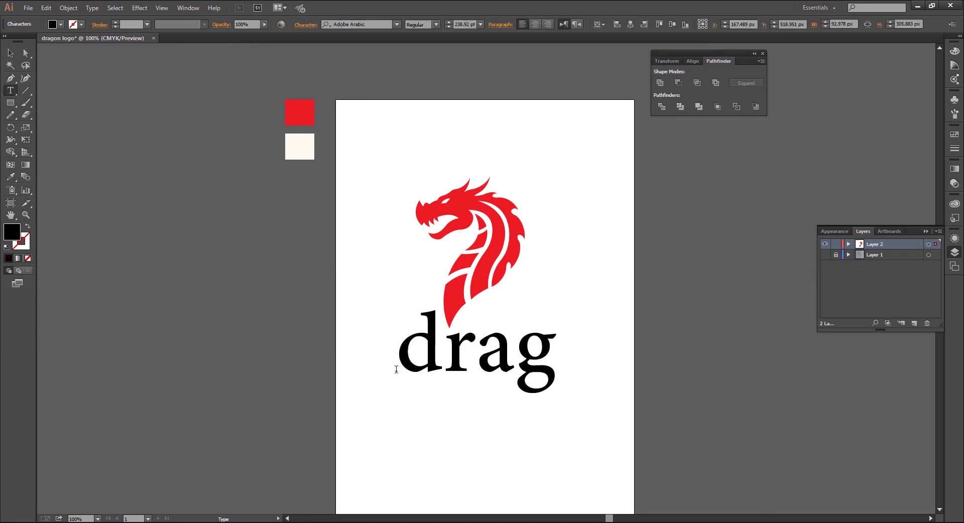
{"action": "type", "text": "on"}
{"action": "left_click", "coordinate": [10, 52]}
{"action": "left_click_drag", "start_coordinate": [487, 356], "coordinate": [455, 356]}
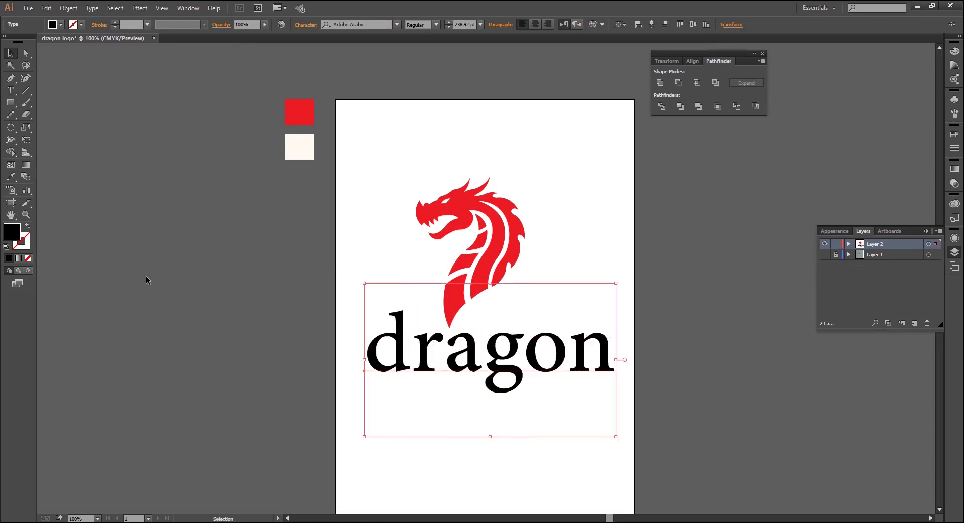
Recolour the "dragon" text by sampling the red swatch beside the artboard with the Eyedropper
{"action": "left_click", "coordinate": [10, 177]}
{"action": "left_click", "coordinate": [299, 112]}
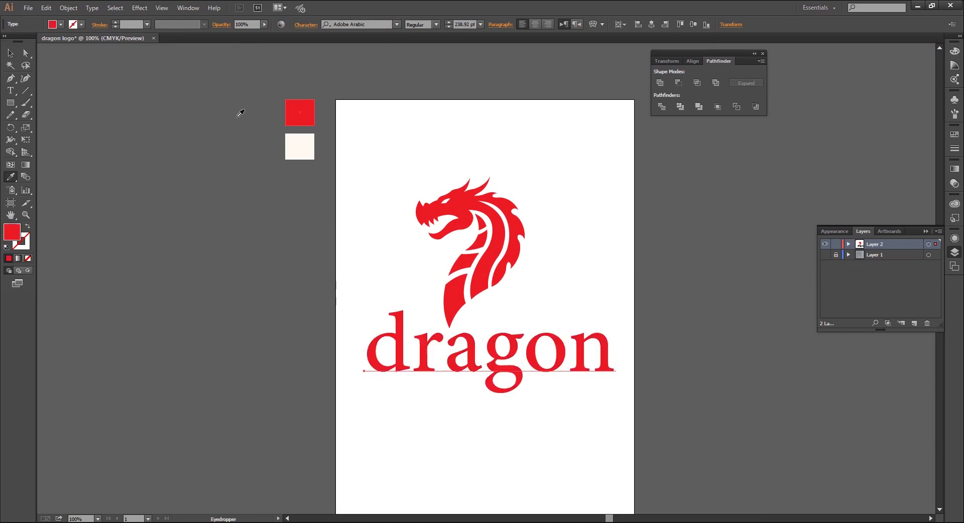
{"action": "left_click", "coordinate": [10, 53]}
Set the "dragon" text in LT Museum Bold with the All Caps option
{"action": "left_click", "coordinate": [188, 7]}
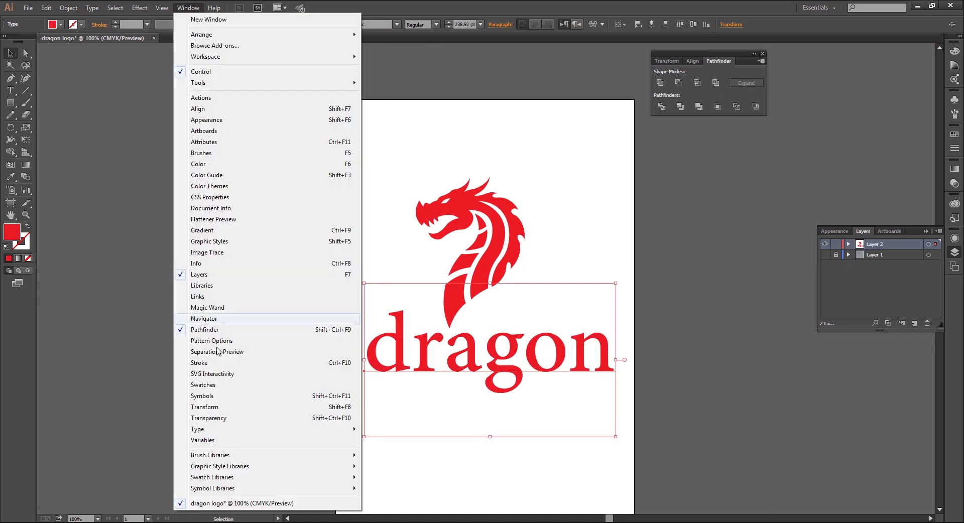
{"action": "mouse_move", "coordinate": [201, 430]}
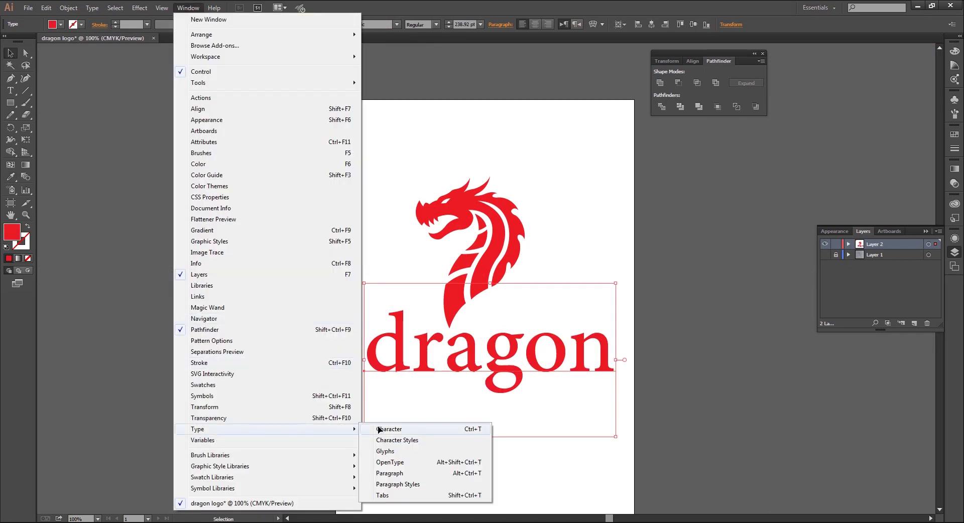
{"action": "left_click", "coordinate": [379, 430]}
{"action": "left_click", "coordinate": [140, 168]}
{"action": "key", "text": "BackSpace"}
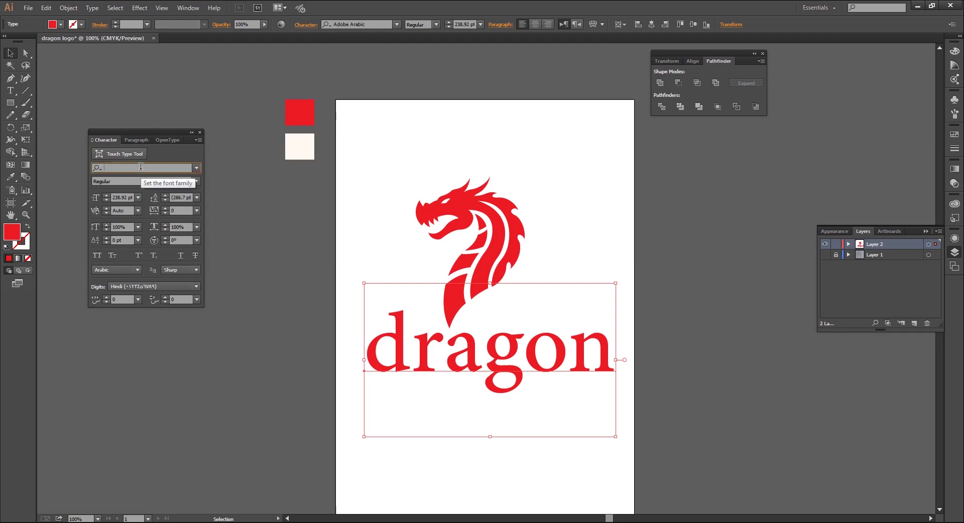
{"action": "type", "text": "lt"}
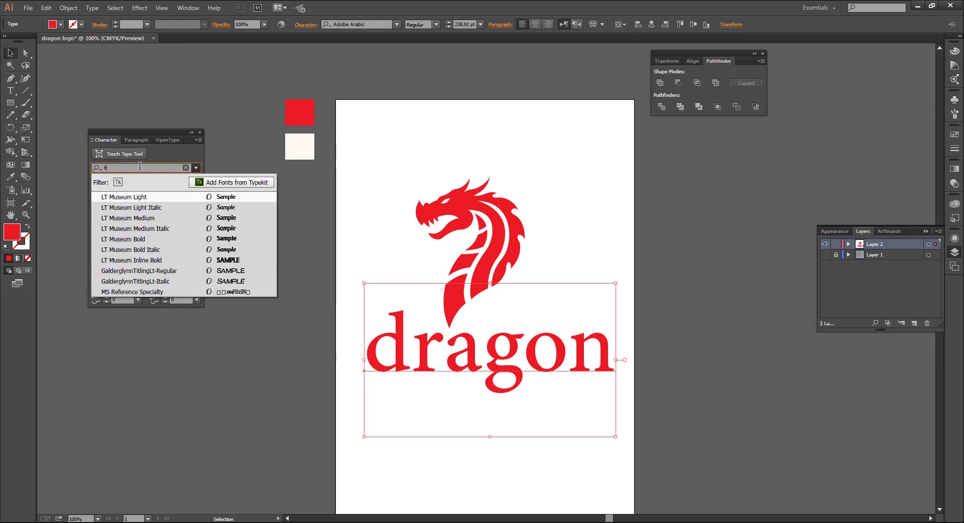
{"action": "left_click", "coordinate": [144, 240]}
{"action": "left_click", "coordinate": [97, 257]}
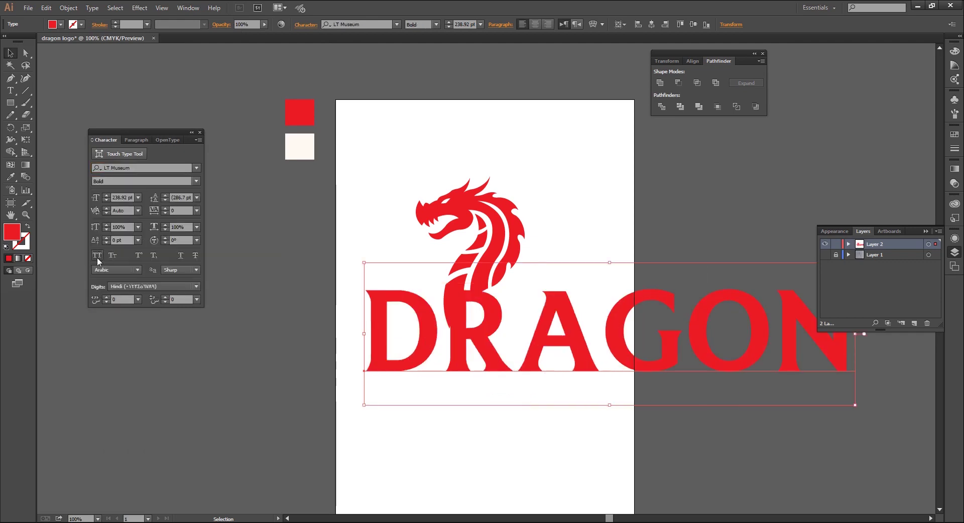
Scale the DRAGON text down to about 133 pt and position it directly beneath the emblem within the artboard
{"action": "left_click_drag", "start_coordinate": [855, 405], "coordinate": [747, 373]}
{"action": "left_click_drag", "start_coordinate": [685, 351], "coordinate": [548, 373]}
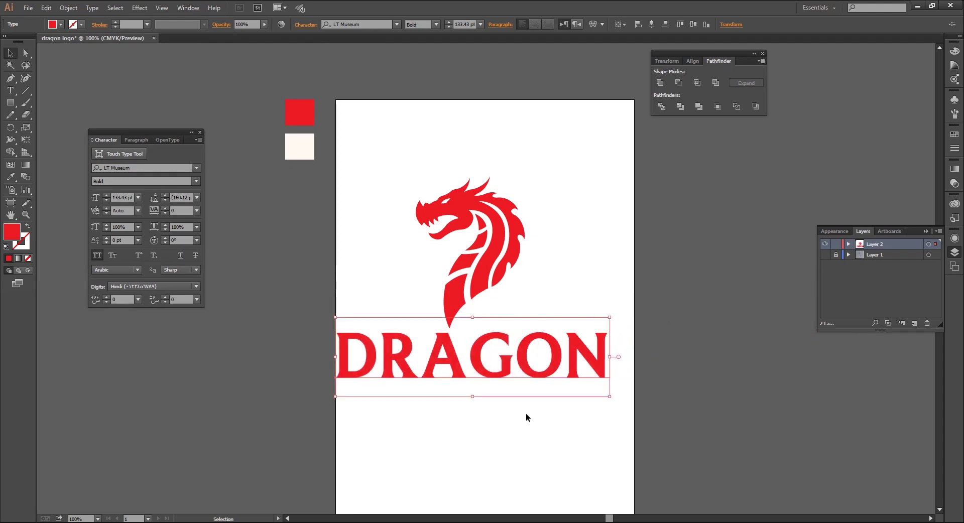
{"action": "left_click", "coordinate": [527, 414]}
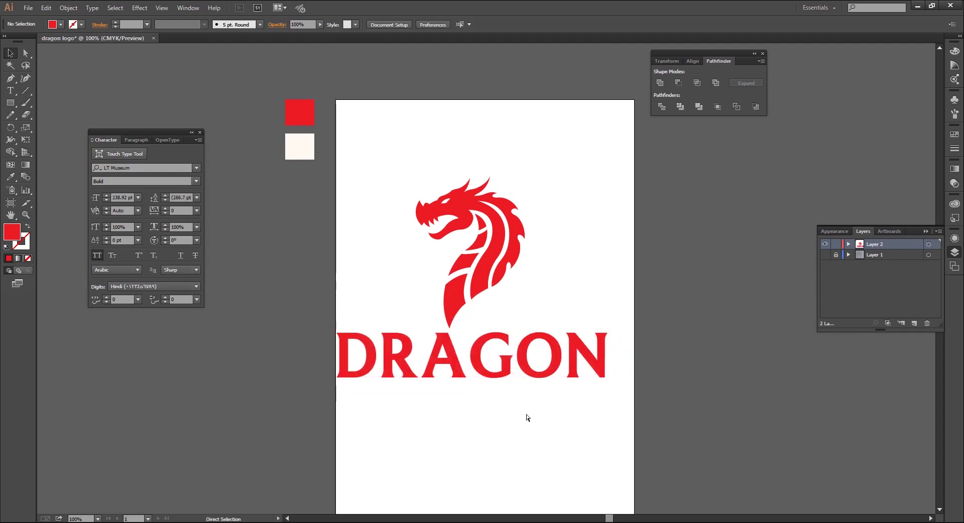
Set the tracking of the DRAGON text to -10
{"action": "left_click", "coordinate": [478, 367]}
{"action": "left_click", "coordinate": [197, 211]}
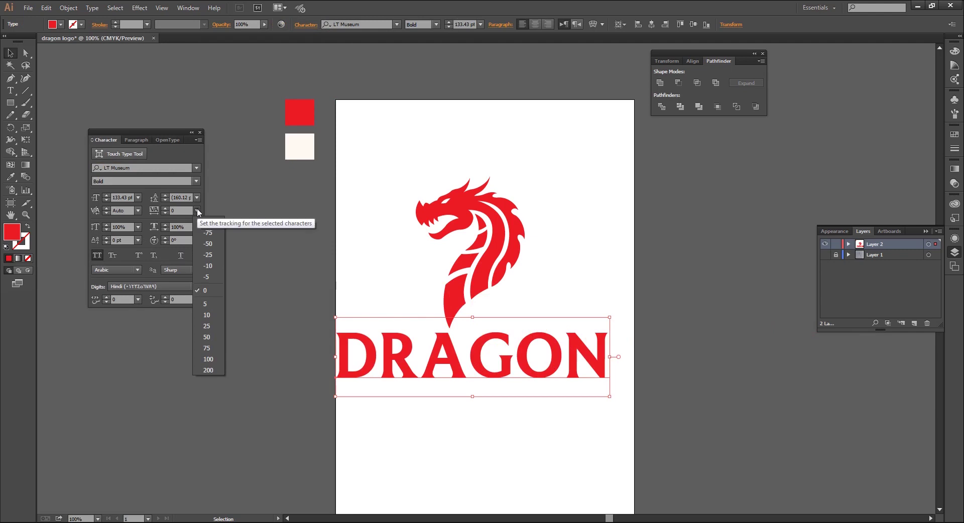
{"action": "left_click", "coordinate": [208, 265]}
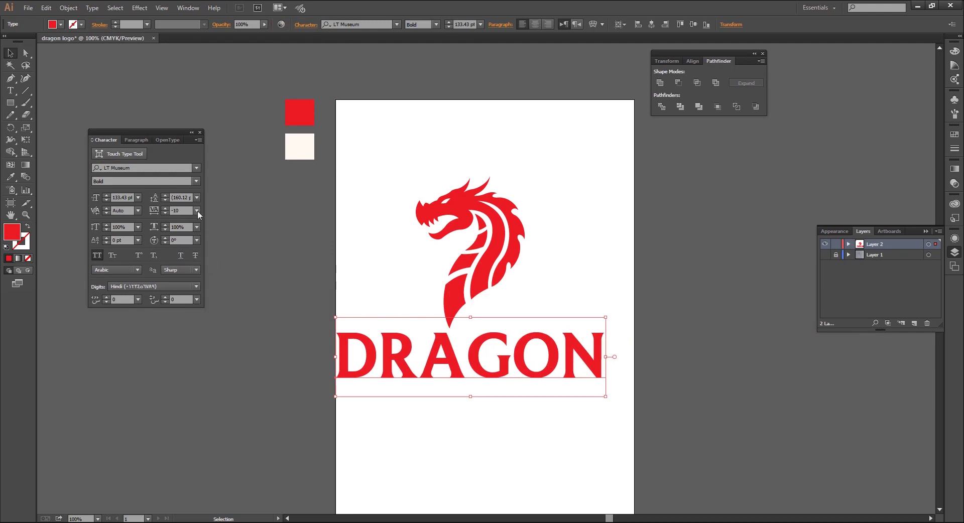
Set the tracking of the DRAGON text to -50
{"action": "left_click", "coordinate": [197, 210]}
{"action": "left_click", "coordinate": [205, 221]}
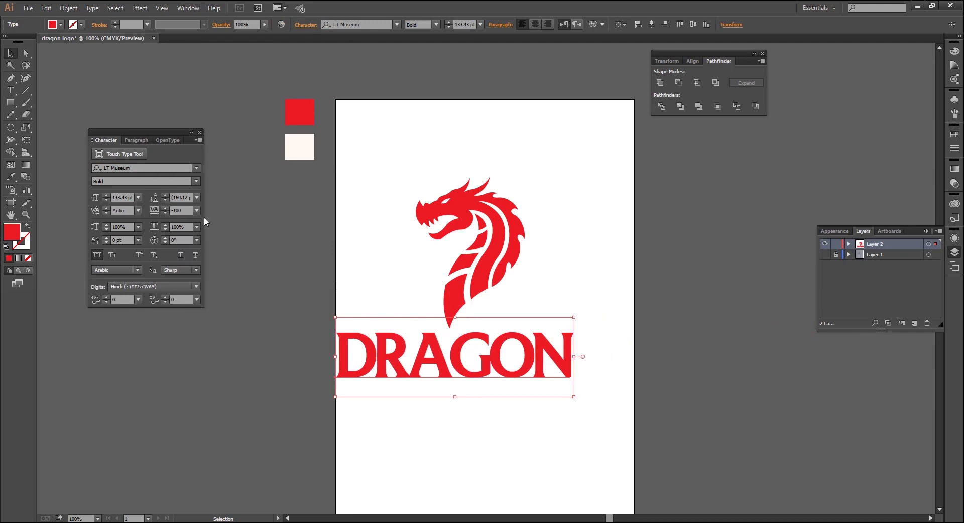
{"action": "left_click", "coordinate": [195, 213]}
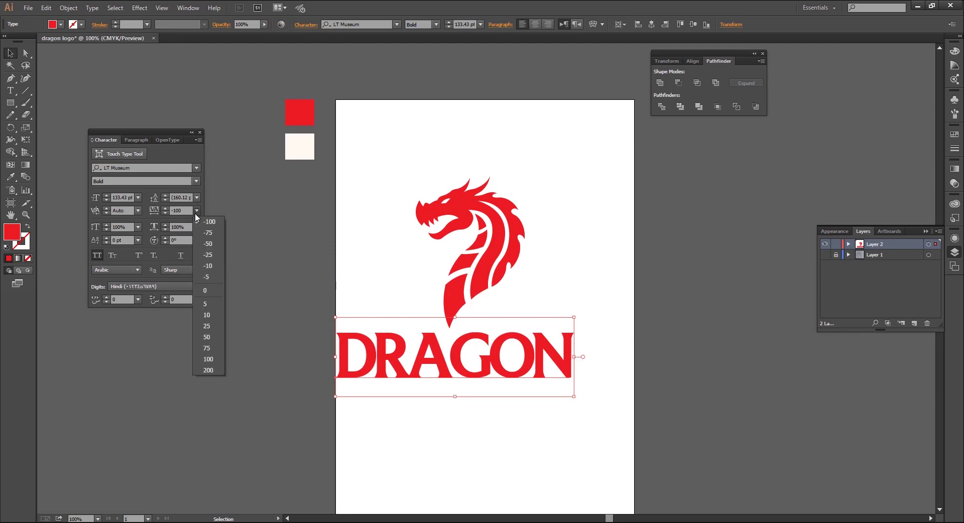
{"action": "left_click", "coordinate": [206, 239]}
{"action": "left_click", "coordinate": [514, 269]}
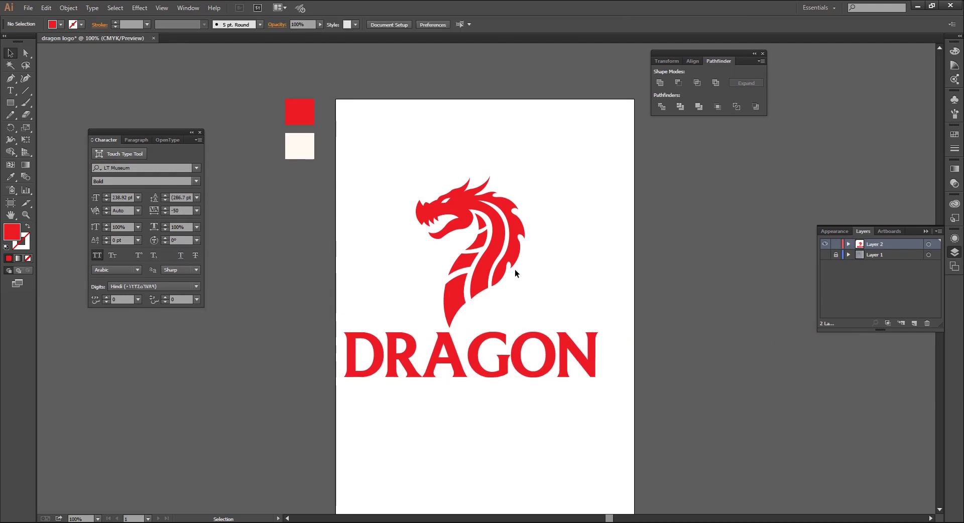
Align the dragon emblem and the DRAGON text by their horizontal centres
{"action": "left_click", "coordinate": [495, 261]}
{"action": "left_click", "coordinate": [476, 356], "text": "shift"}
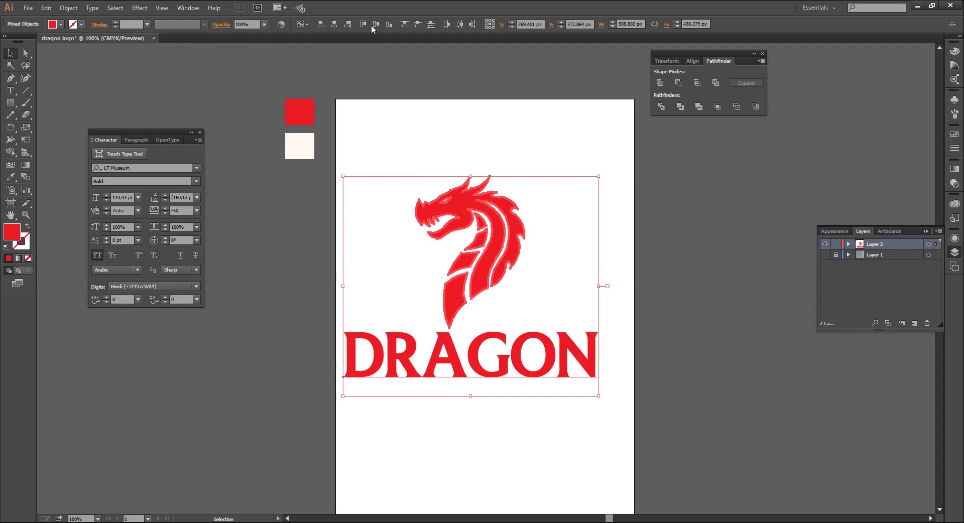
{"action": "left_click", "coordinate": [336, 26]}
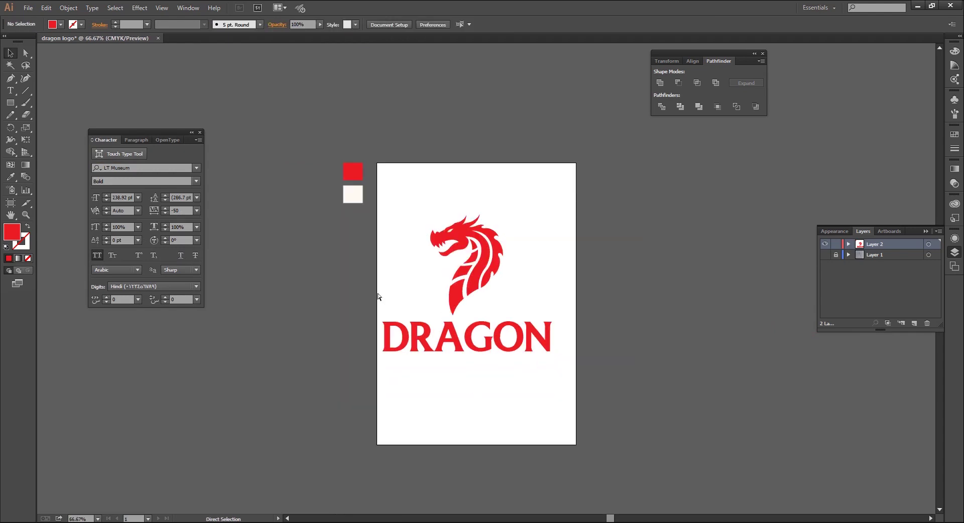
Duplicate the DRAGON text directly below the original and scale the copy down to about 61 pt
{"action": "key", "text": "ctrl+plus"}
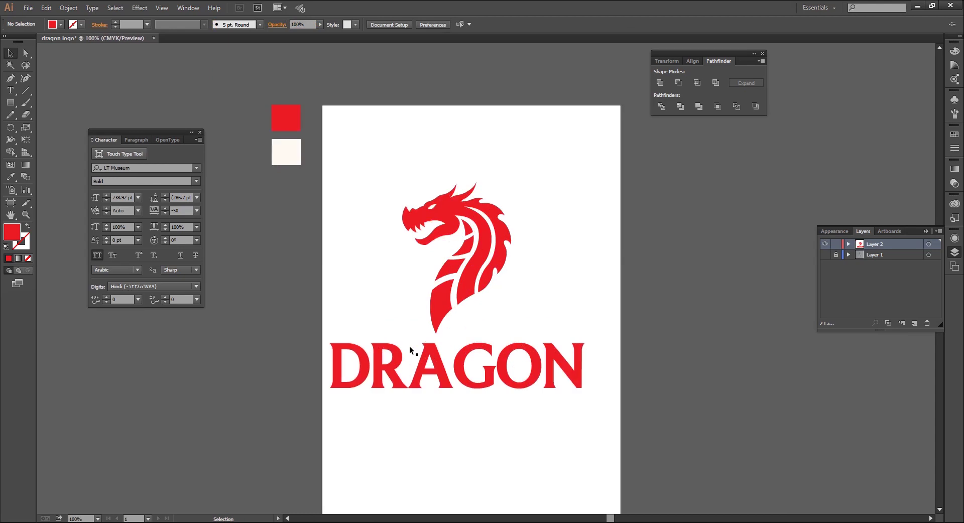
{"action": "left_click_drag", "start_coordinate": [438, 363], "coordinate": [436, 414]}
{"action": "left_click_drag", "start_coordinate": [389, 260], "coordinate": [388, 225]}
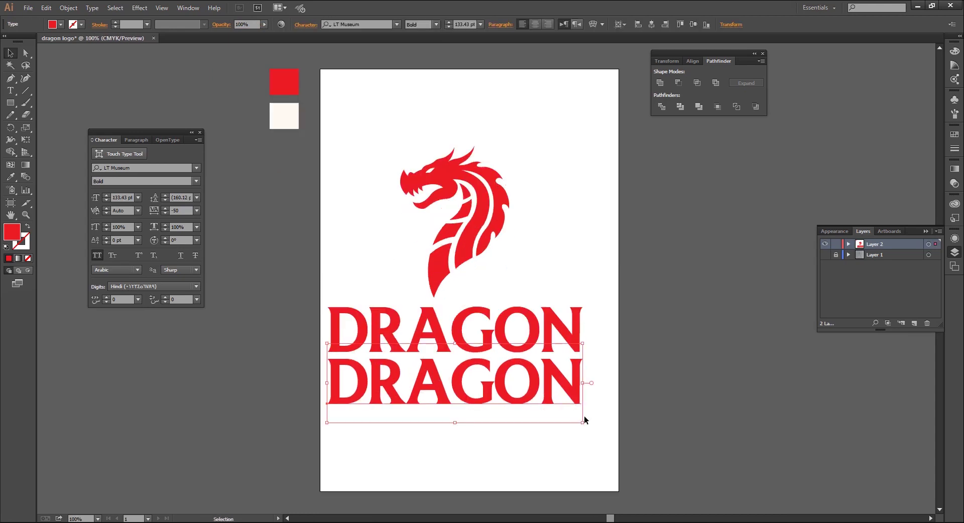
{"action": "left_click_drag", "start_coordinate": [581, 424], "coordinate": [538, 402]}
Set the tracking of the small DRAGON copy to 500 and scale it down to about 54 pt below the wordmark
{"action": "left_click", "coordinate": [197, 211]}
{"action": "left_click", "coordinate": [208, 370]}
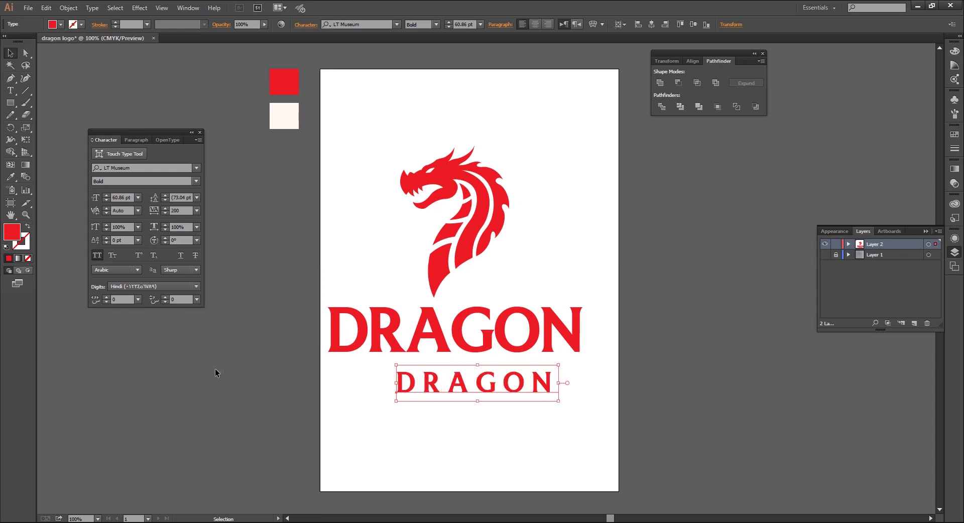
{"action": "left_click", "coordinate": [198, 214]}
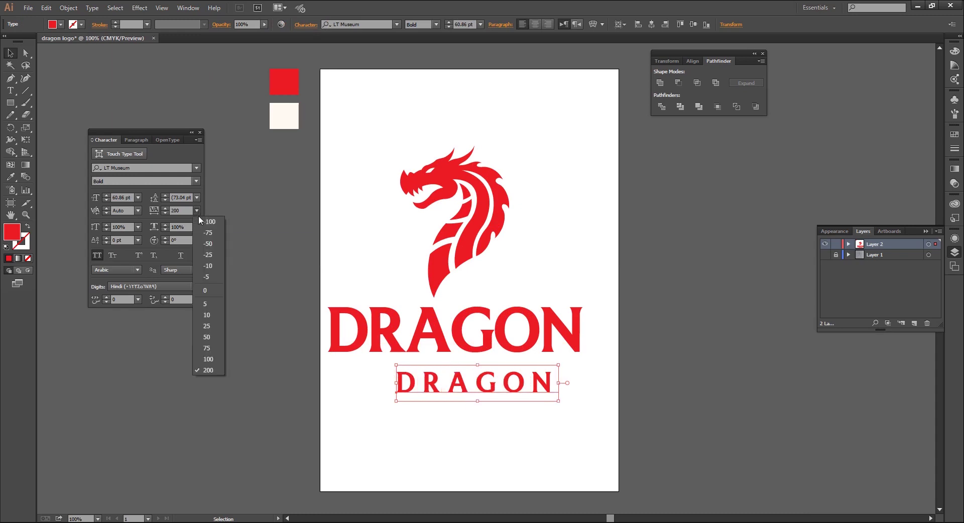
{"action": "left_click", "coordinate": [184, 210]}
{"action": "double_click", "coordinate": [184, 209]}
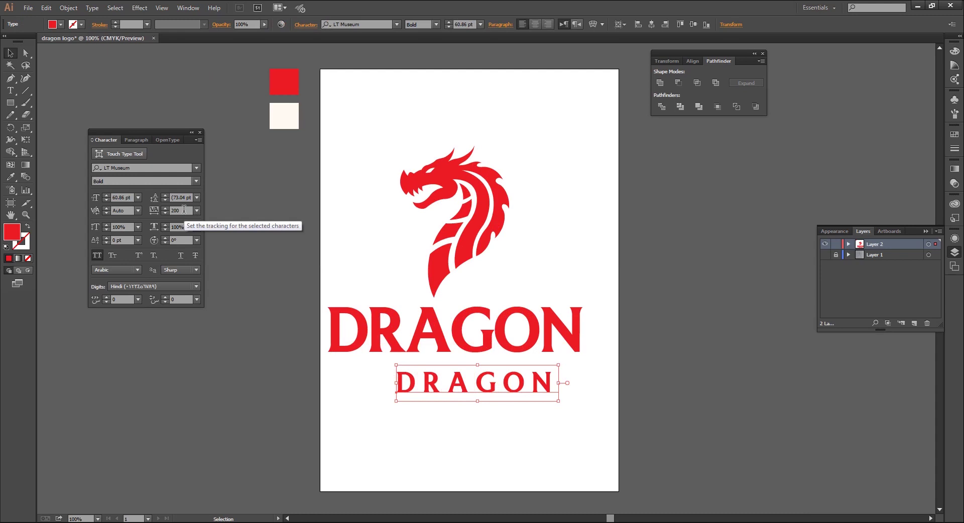
{"action": "type", "text": "500"}
{"action": "key", "text": "Return"}
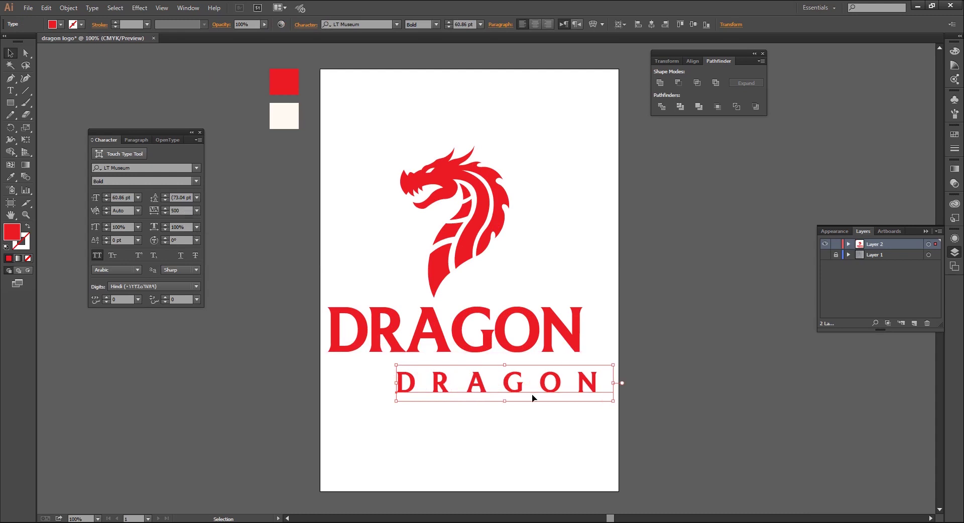
{"action": "left_click_drag", "start_coordinate": [396, 383], "coordinate": [370, 378]}
{"action": "left_click_drag", "start_coordinate": [568, 404], "coordinate": [573, 413]}
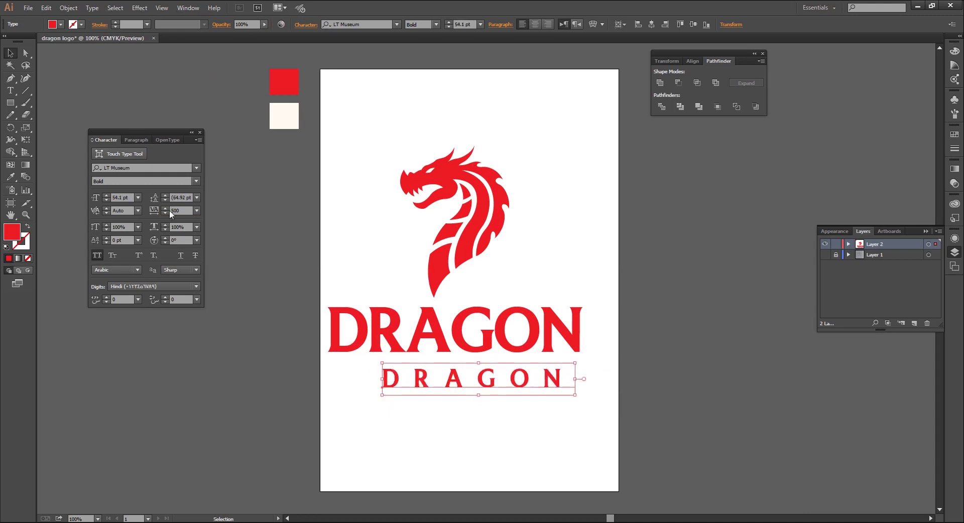
Replace the wording of the small text copy with YOURTAGLINE
{"action": "left_click", "coordinate": [10, 90]}
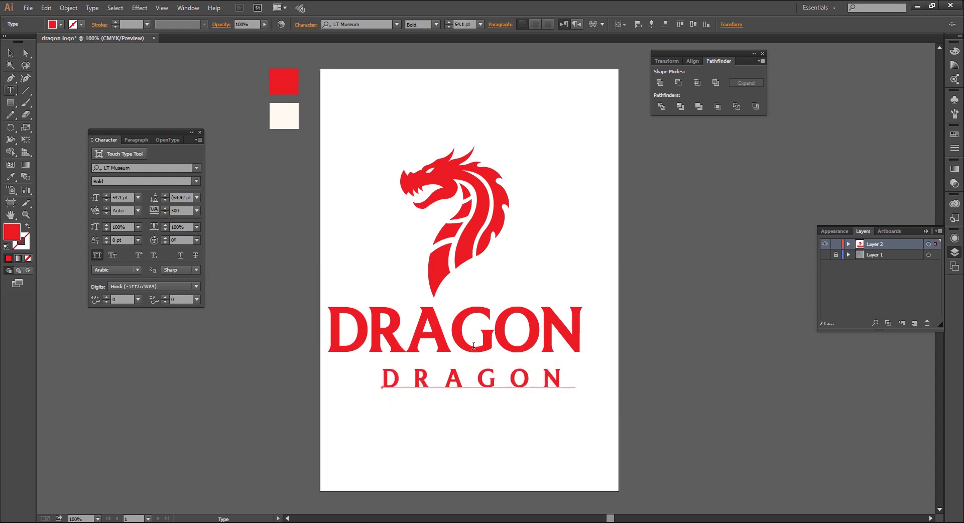
{"action": "left_click", "coordinate": [561, 376]}
{"action": "key", "text": "BackSpace"}
{"action": "key", "text": "BackSpace"}
{"action": "key", "text": "BackSpace"}
{"action": "key", "text": "BackSpace"}
{"action": "key", "text": "BackSpace"}
{"action": "key", "text": "BackSpace"}
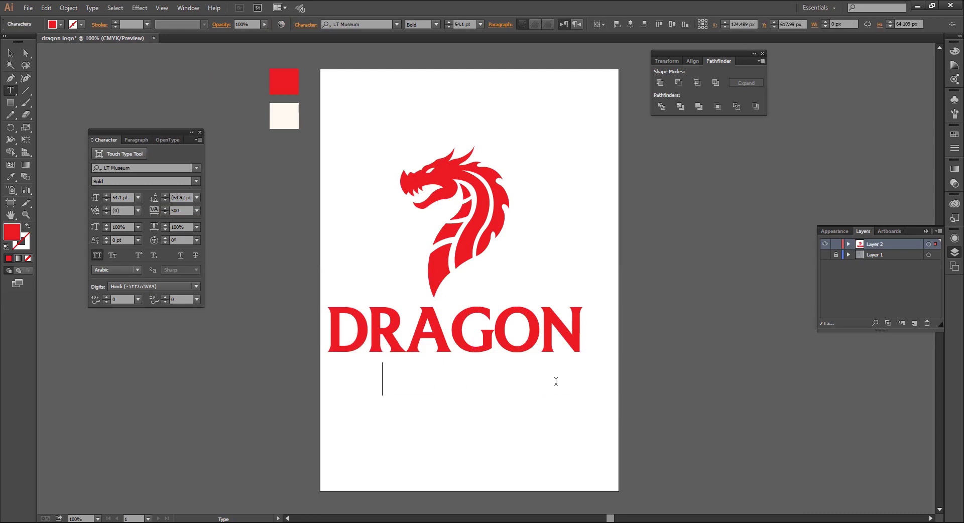
{"action": "type", "text": "YOUR"}
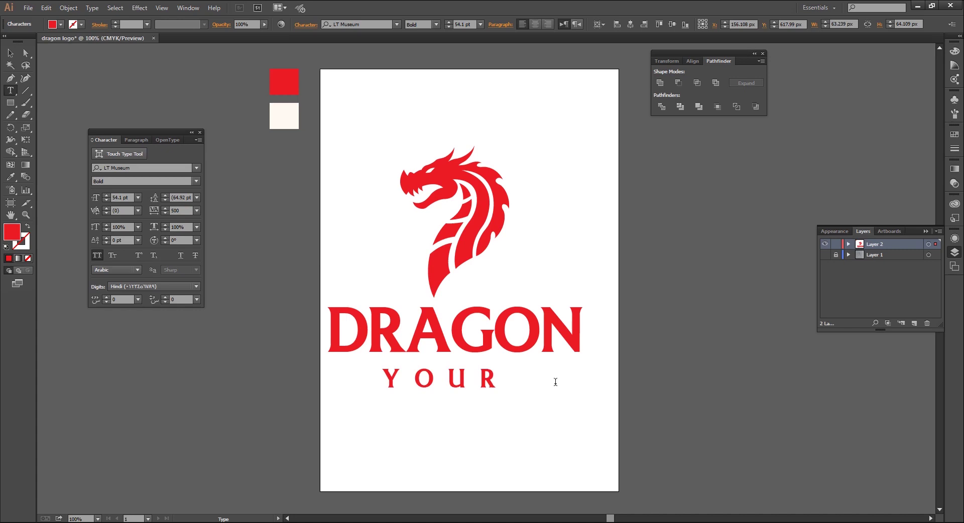
{"action": "type", "text": "TAGLINE"}
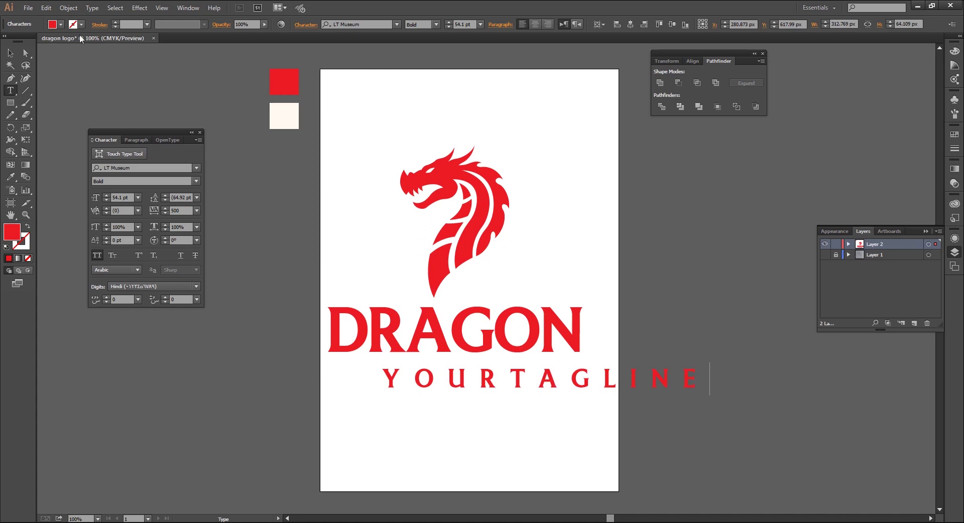
{"action": "key", "text": "Escape"}
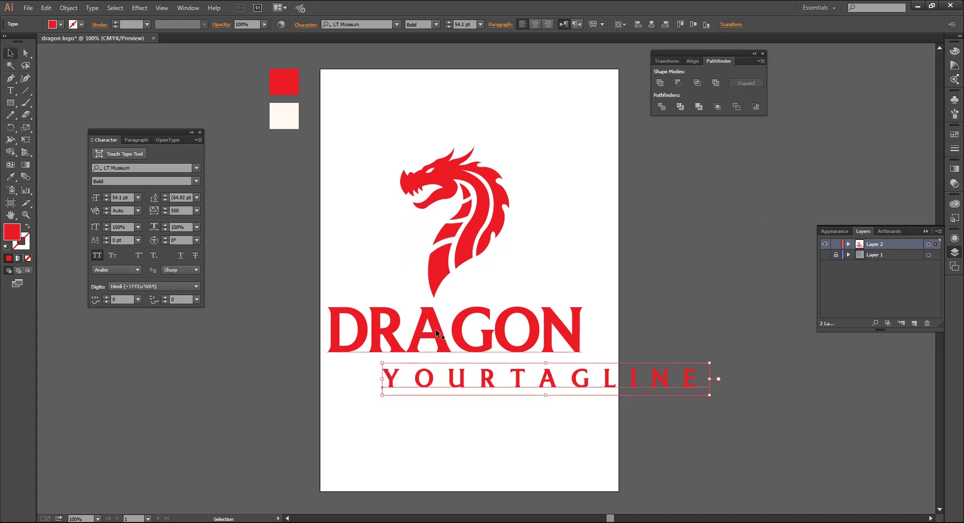
Centre the tagline horizontally with the DRAGON wordmark and scale it down to about 42 pt to match the wordmark's width
{"action": "left_click", "coordinate": [436, 330], "text": "shift"}
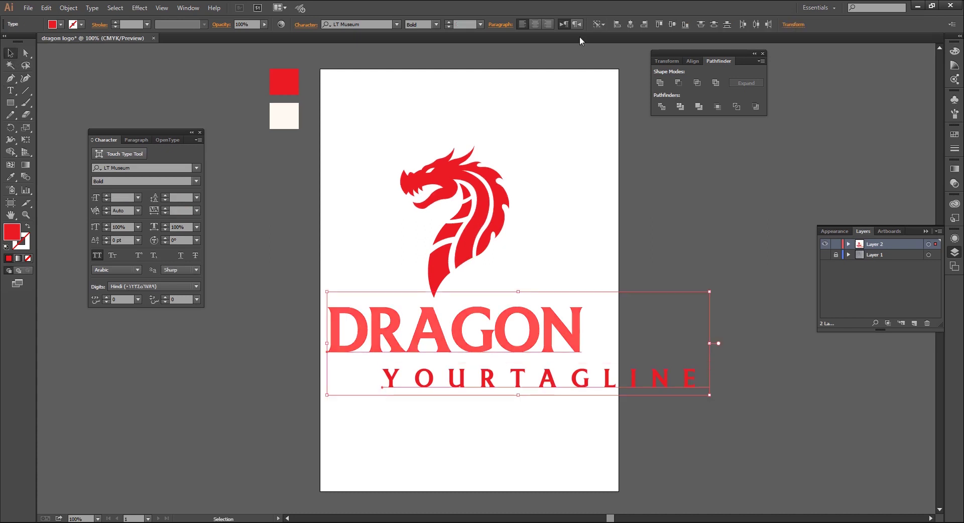
{"action": "left_click", "coordinate": [630, 24]}
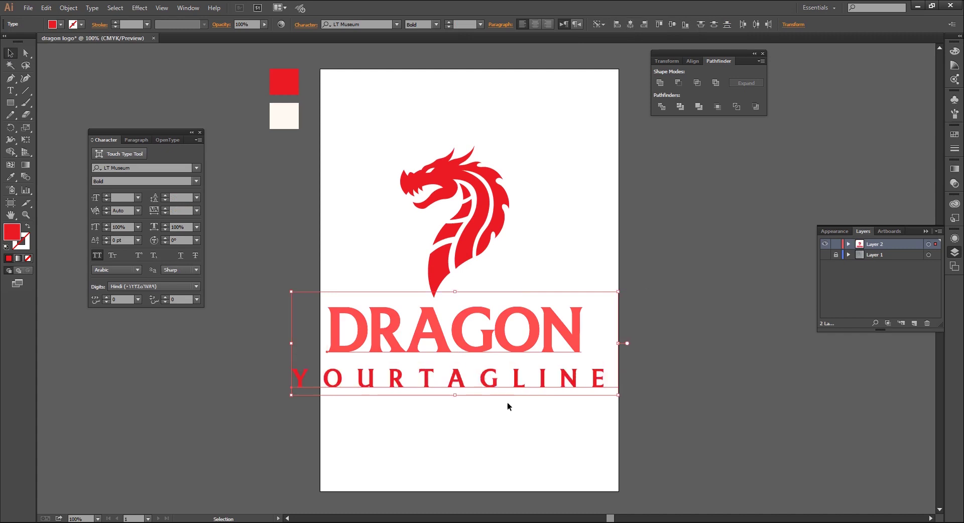
{"action": "left_click", "coordinate": [484, 433]}
{"action": "left_click", "coordinate": [549, 387]}
{"action": "left_click_drag", "start_coordinate": [617, 395], "coordinate": [582, 392]}
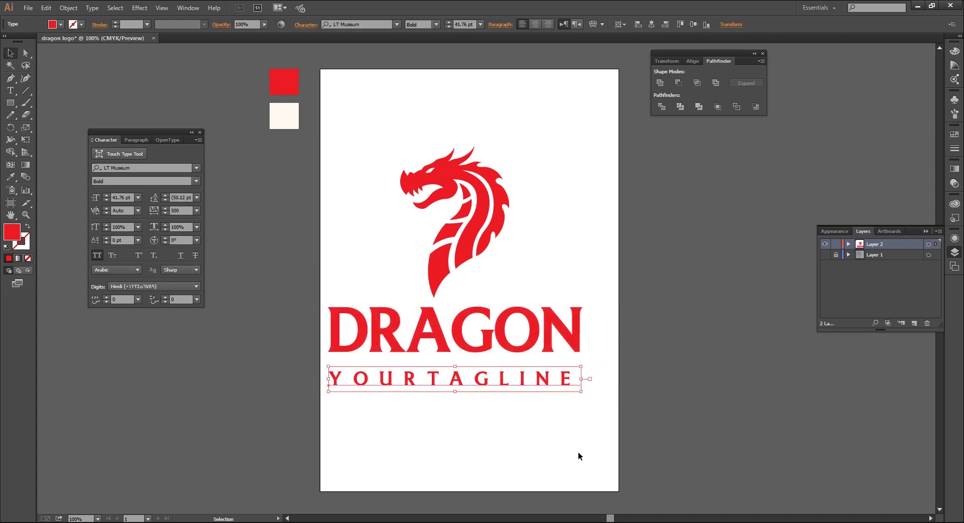
Scale the tagline down until it is narrower than the DRAGON wordmark and move it about 9 px up towards it
{"action": "left_click", "coordinate": [343, 320], "text": "shift"}
{"action": "left_click", "coordinate": [143, 143]}
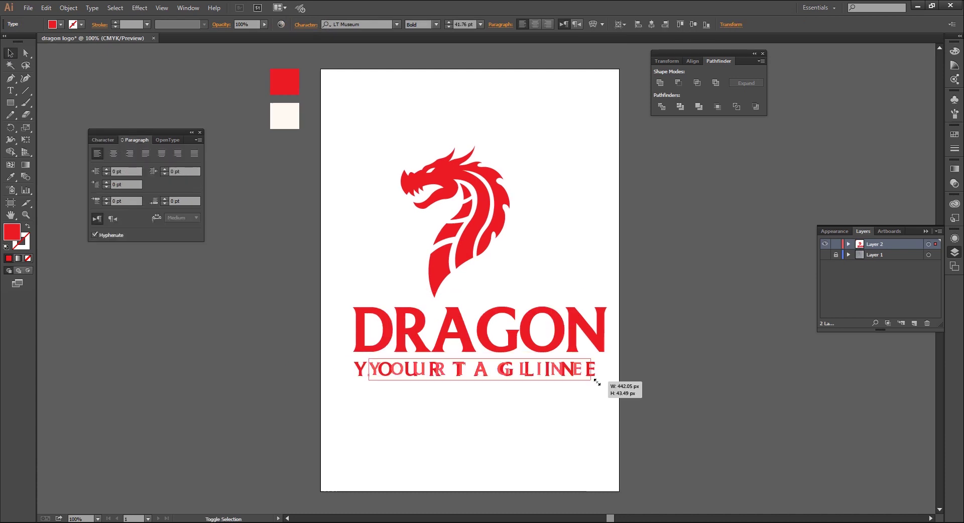
{"action": "left_click_drag", "start_coordinate": [598, 382], "coordinate": [601, 381]}
{"action": "left_click", "coordinate": [535, 431]}
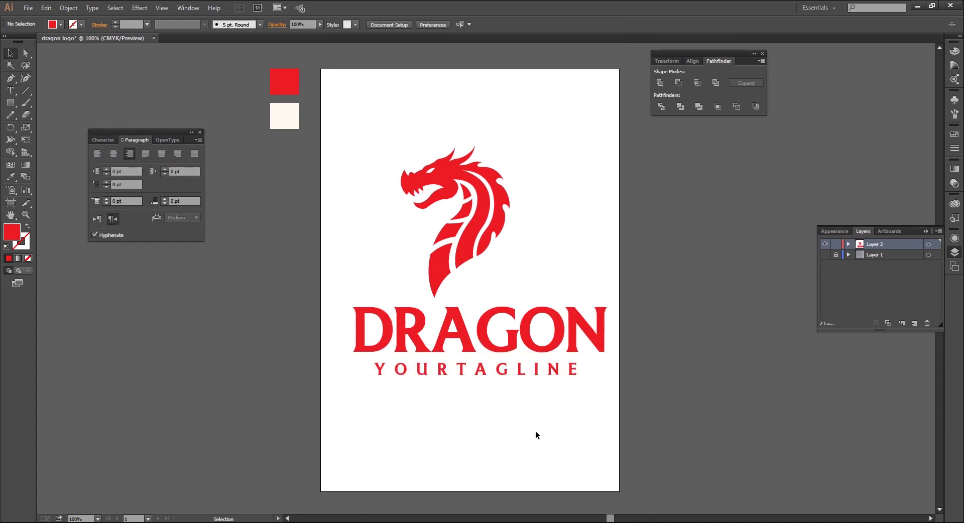
{"action": "key", "text": "ctrl+minus"}
{"action": "key", "text": "ctrl+plus"}
{"action": "left_click_drag", "start_coordinate": [536, 432], "coordinate": [561, 237]}
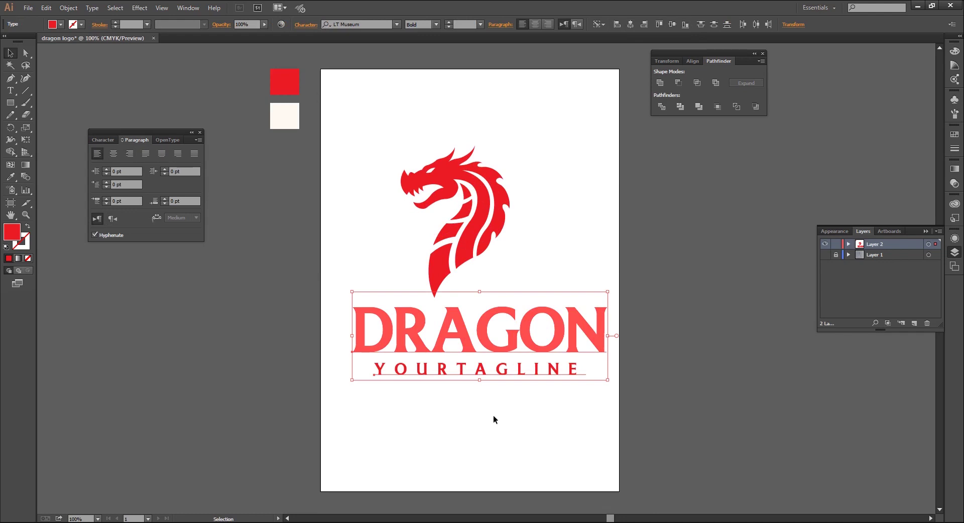
{"action": "left_click", "coordinate": [493, 414]}
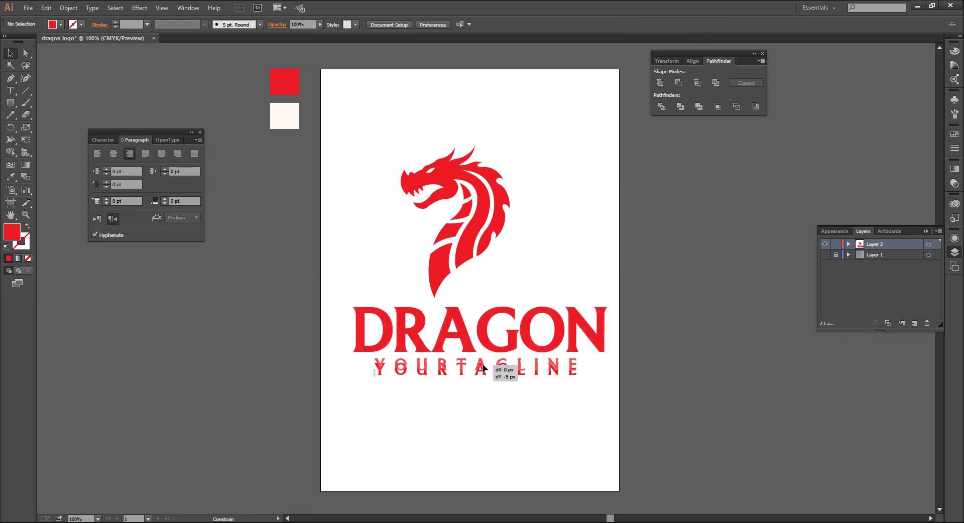
{"action": "left_click", "coordinate": [497, 366]}
{"action": "left_click", "coordinate": [487, 417]}
Align the emblem and tagline to the horizontal centre of the DRAGON wordmark
{"action": "left_click_drag", "start_coordinate": [488, 418], "coordinate": [472, 331]}
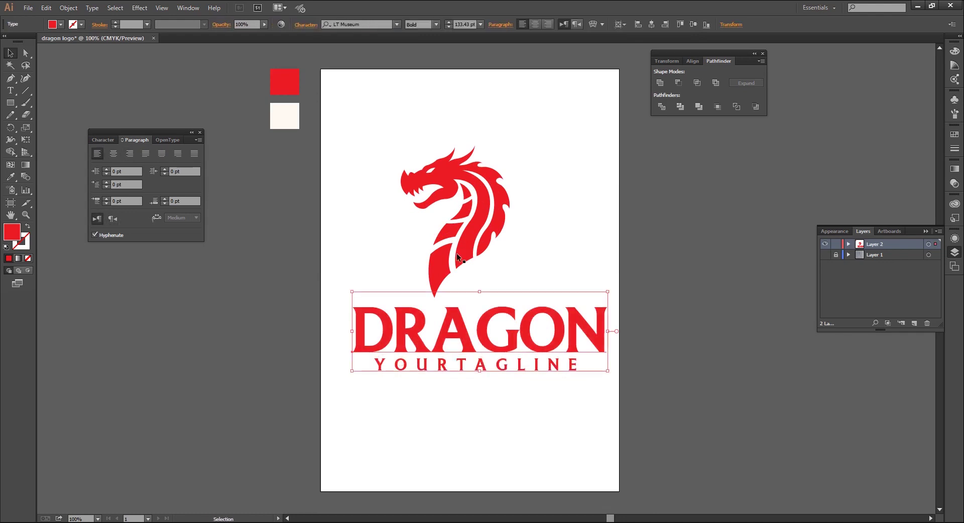
{"action": "left_click", "coordinate": [454, 251], "text": "shift"}
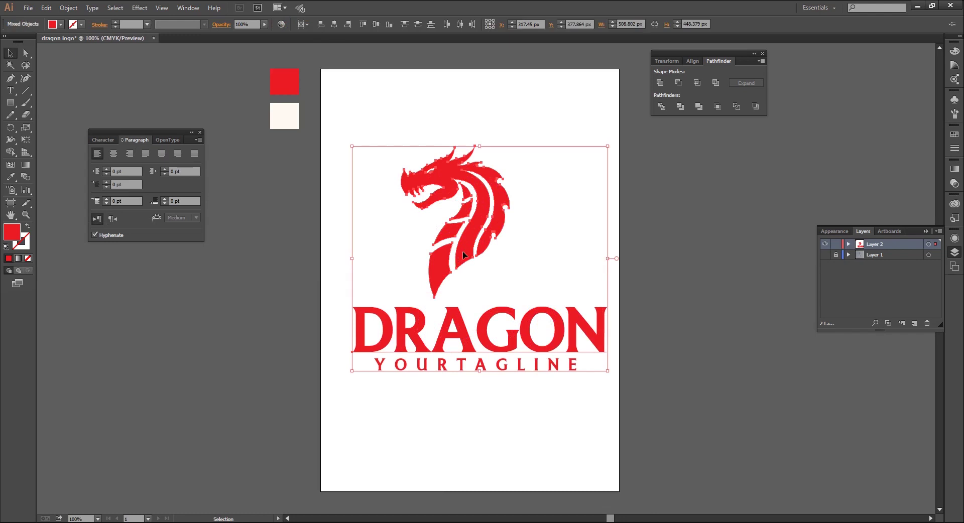
{"action": "left_click", "coordinate": [463, 324]}
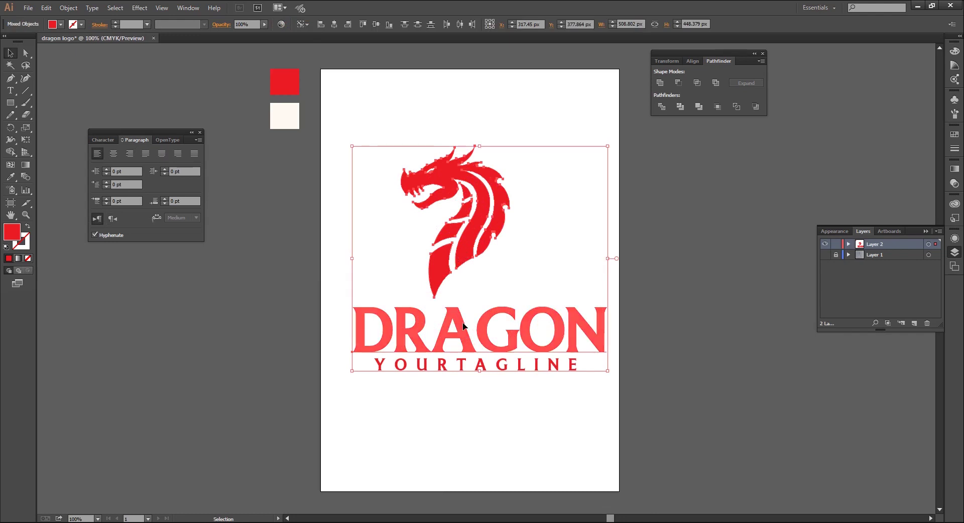
{"action": "left_click", "coordinate": [334, 24]}
{"action": "left_click", "coordinate": [294, 279]}
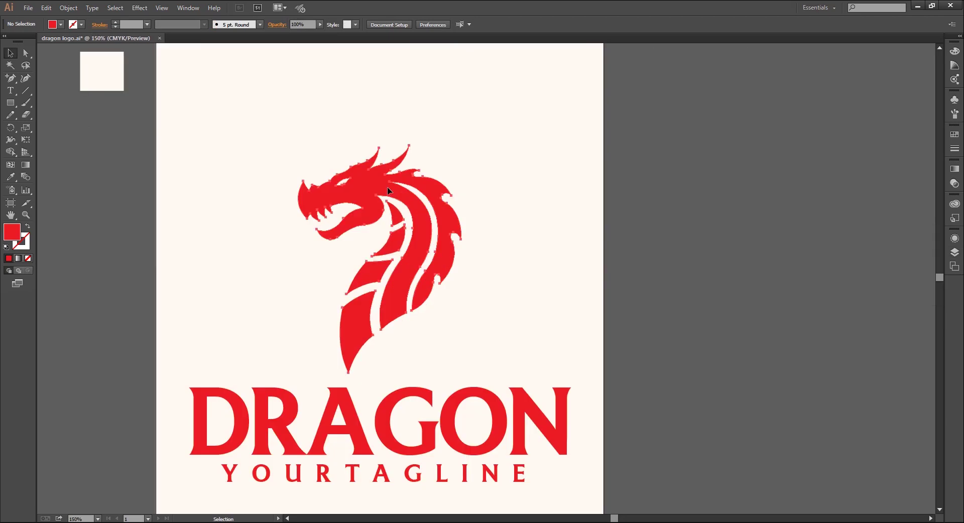
Select the dragon emblem and switch the artwork to Outline view for a close check of its paths
{"action": "left_click", "coordinate": [387, 187]}
{"action": "key", "text": "ctrl+plus"}
{"action": "key", "text": "ctrl+y"}
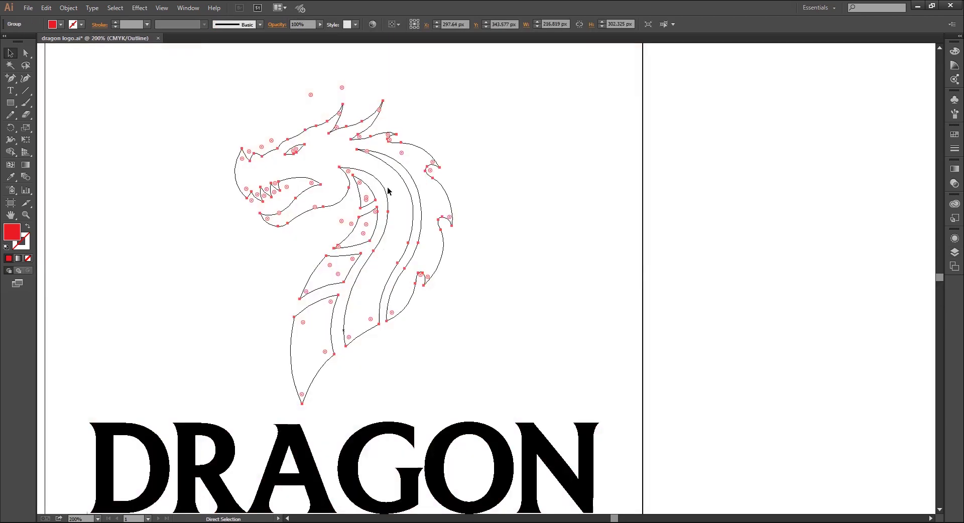
{"action": "left_click_drag", "start_coordinate": [410, 248], "coordinate": [413, 264]}
{"action": "key", "text": "ctrl+plus"}
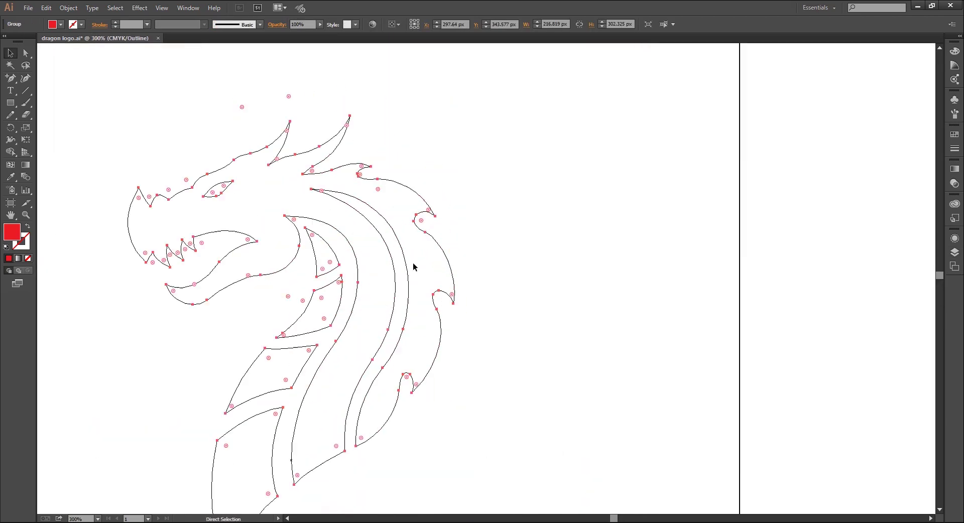
Refine the inner neck curve behind the jaw by lowering its upper anchor's handle and moving the middle anchor about 2 px inward and 2.5 px down
{"action": "left_click", "coordinate": [27, 53]}
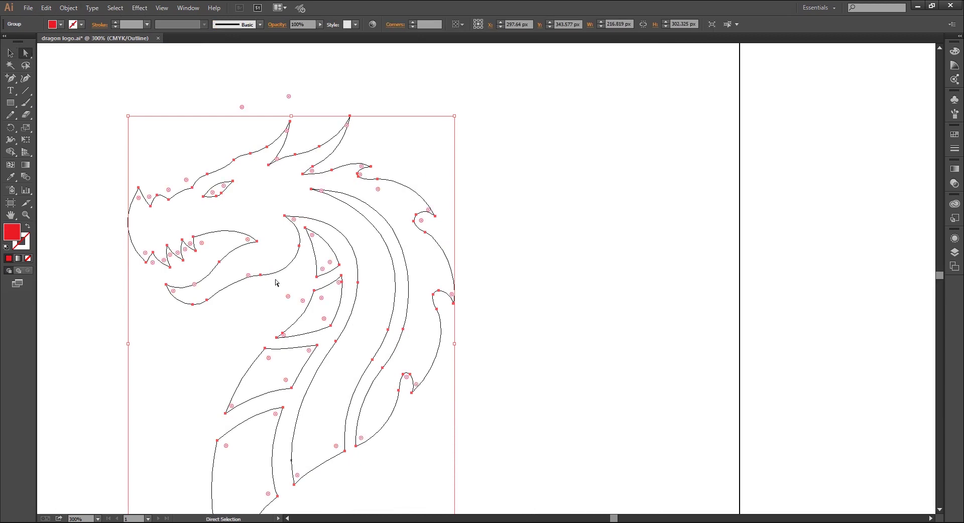
{"action": "left_click", "coordinate": [284, 216]}
{"action": "left_click", "coordinate": [347, 216]}
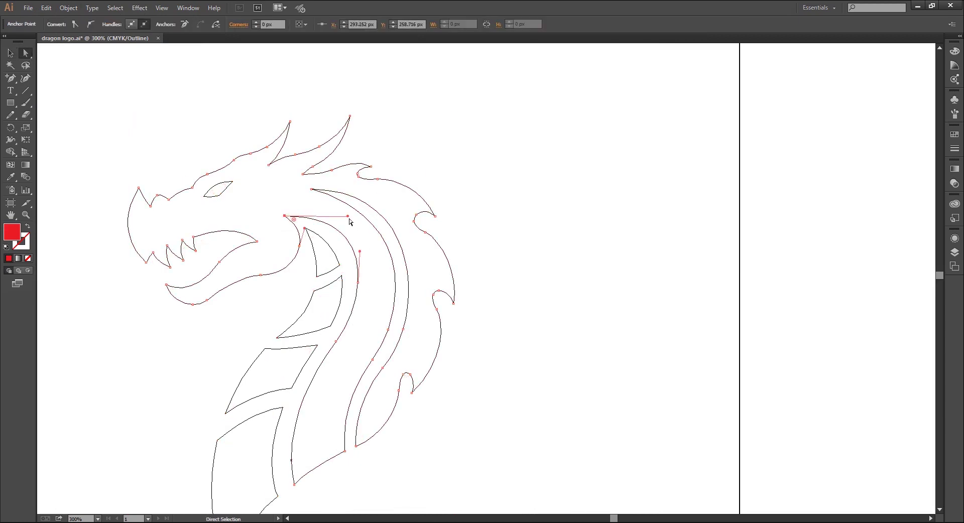
{"action": "left_click_drag", "start_coordinate": [347, 216], "coordinate": [344, 224]}
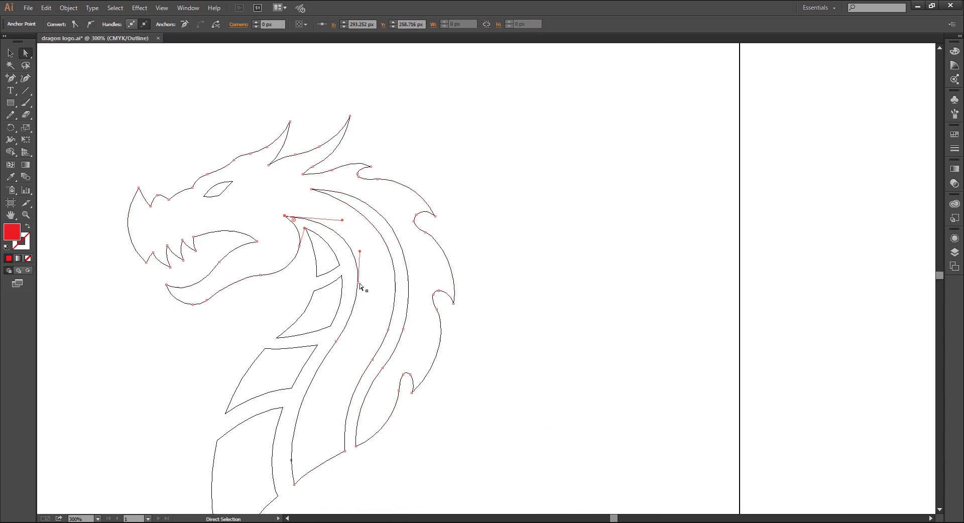
{"action": "left_click_drag", "start_coordinate": [359, 285], "coordinate": [355, 289]}
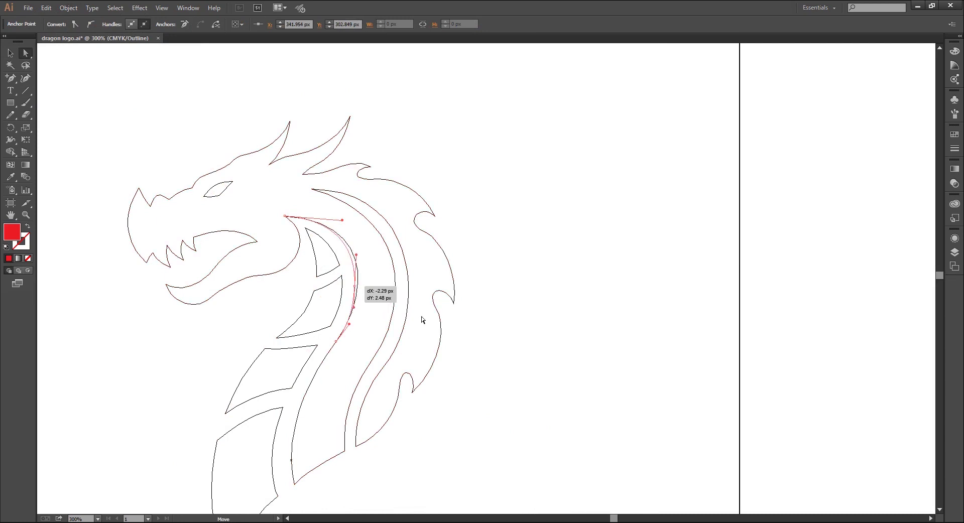
{"action": "left_click_drag", "start_coordinate": [422, 320], "coordinate": [422, 320]}
{"action": "left_click", "coordinate": [501, 354]}
{"action": "key", "text": "ctrl+minus"}
{"action": "key", "text": "ctrl+minus"}
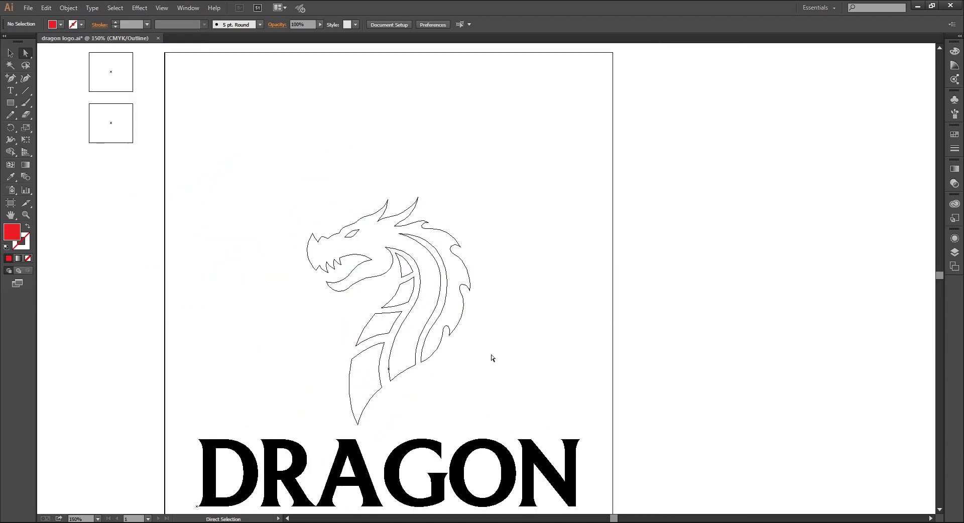
Return to the colour preview and slightly lower the upper anchor's handle on the long gap behind the neck to refine its outer curve
{"action": "key", "text": "ctrl+y"}
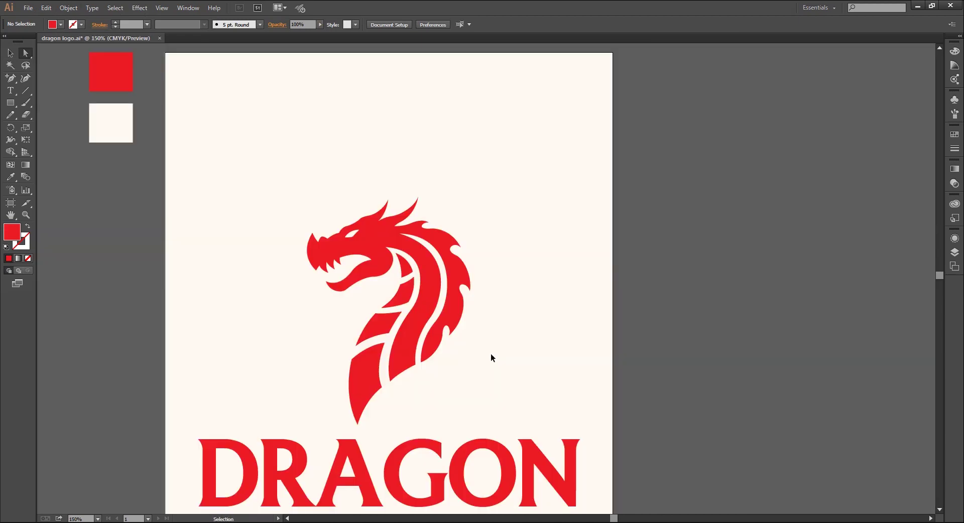
{"action": "key", "text": "ctrl+minus"}
{"action": "key", "text": "ctrl+plus"}
{"action": "key", "text": "ctrl+plus"}
{"action": "key", "text": "ctrl+plus"}
{"action": "key", "text": "ctrl+plus"}
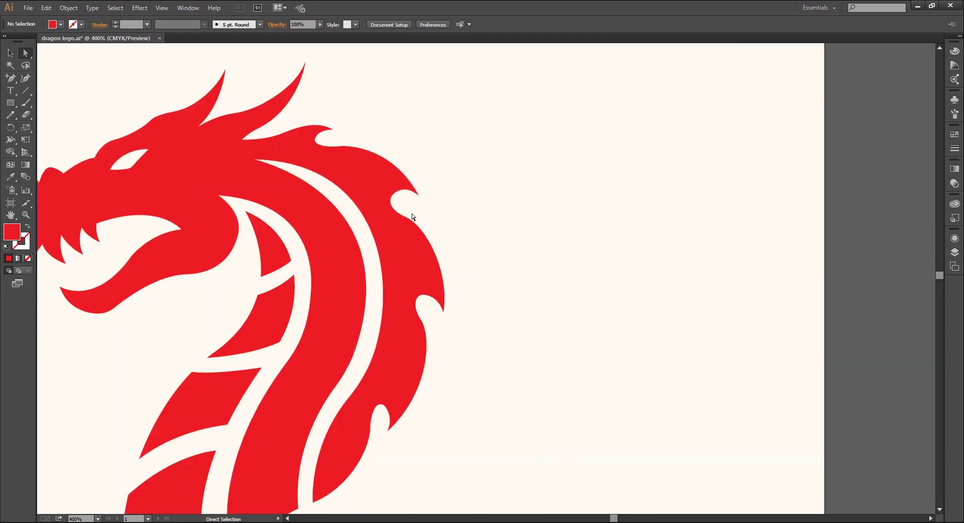
{"action": "left_click", "coordinate": [255, 159]}
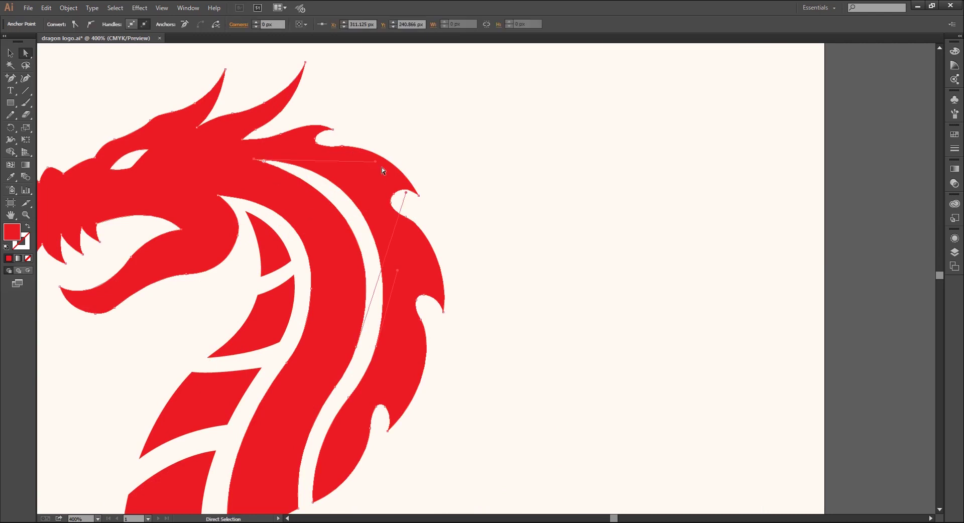
{"action": "left_click_drag", "start_coordinate": [374, 161], "coordinate": [376, 166]}
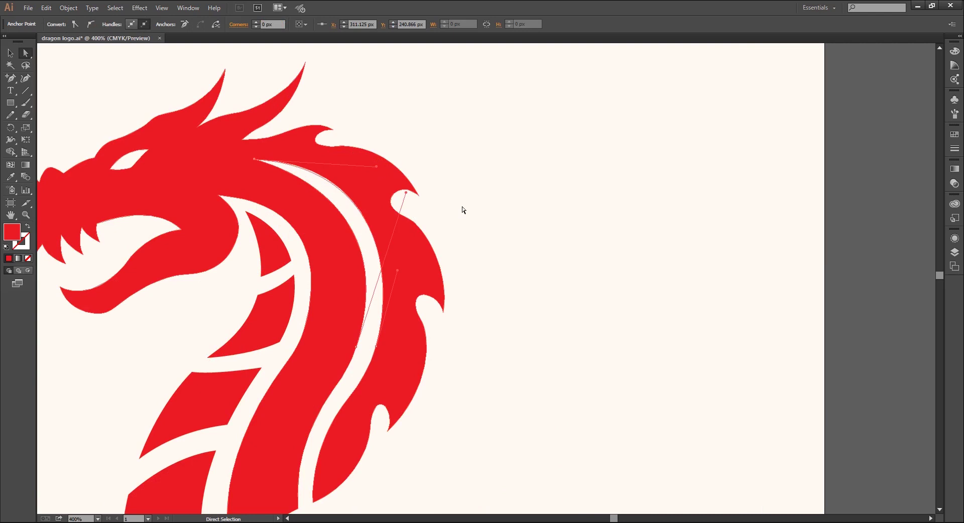
{"action": "left_click", "coordinate": [481, 230]}
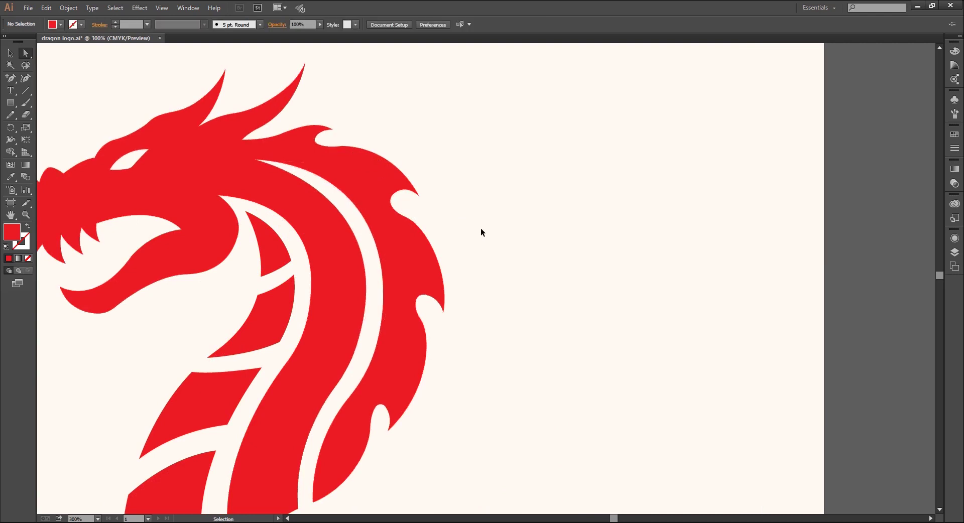
Duplicate the artboard together with its logo artwork, placing the copy beside the original with a small gap
{"action": "key", "text": "ctrl+minus"}
{"action": "key", "text": "ctrl+minus"}
{"action": "key", "text": "ctrl+minus"}
{"action": "key", "text": "ctrl+minus"}
{"action": "key", "text": "shift+o"}
{"action": "left_click_drag", "start_coordinate": [302, 306], "coordinate": [530, 311]}
{"action": "key", "text": "v"}
Recolour the duplicated logo group, including emblem, wordmark and tagline, with the cream sampled from the colour swatch
{"action": "left_click", "coordinate": [498, 236]}
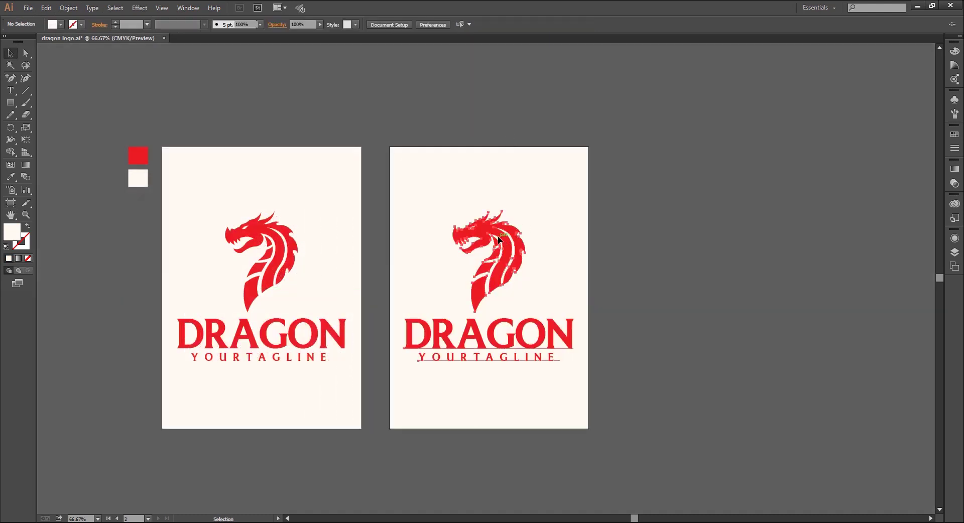
{"action": "left_click", "coordinate": [9, 178]}
{"action": "left_click", "coordinate": [138, 179]}
{"action": "left_click", "coordinate": [10, 53]}
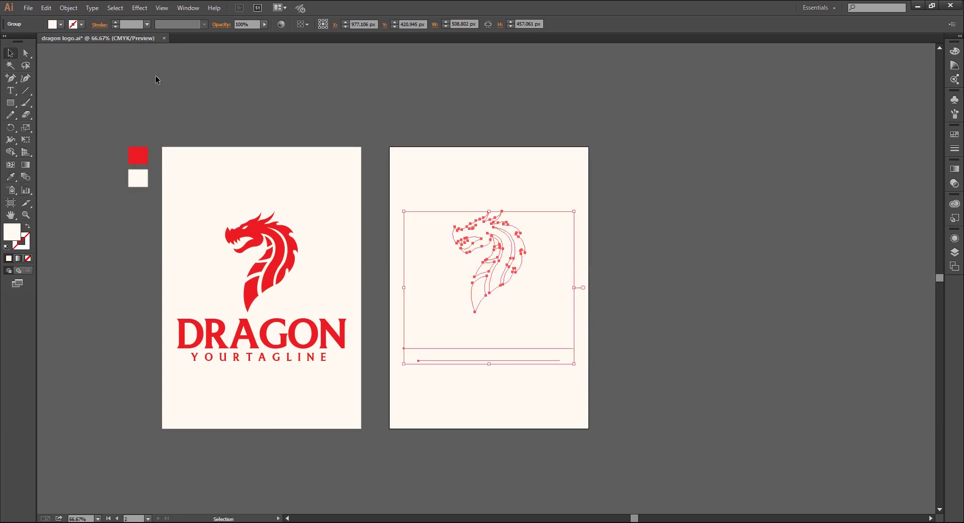
{"action": "left_click", "coordinate": [155, 80]}
Fill the duplicated artboard's background rectangle with the red sampled from the colour swatch and bring both versions into view at 100%
{"action": "left_click", "coordinate": [420, 164]}
{"action": "left_click", "coordinate": [9, 179]}
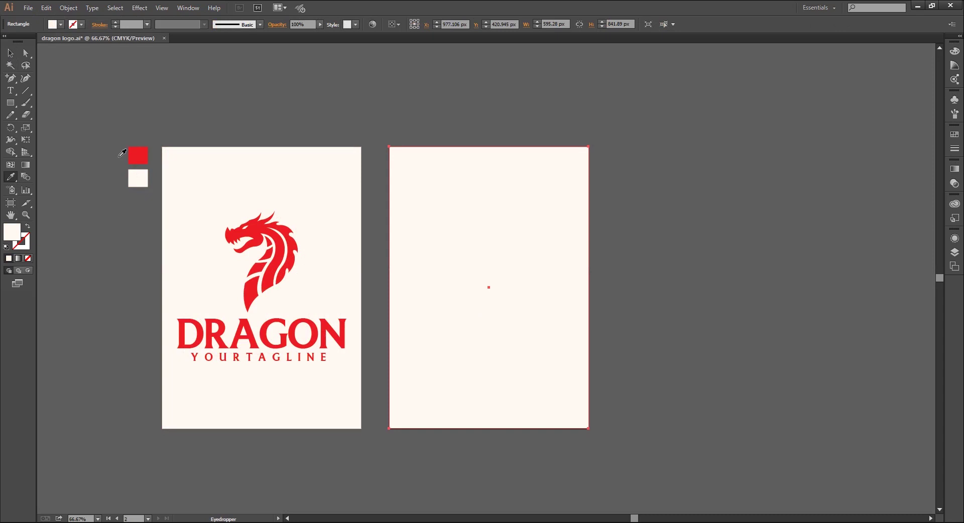
{"action": "left_click", "coordinate": [137, 156]}
{"action": "left_click", "coordinate": [10, 53]}
{"action": "left_click", "coordinate": [143, 70]}
{"action": "key", "text": "ctrl+1"}
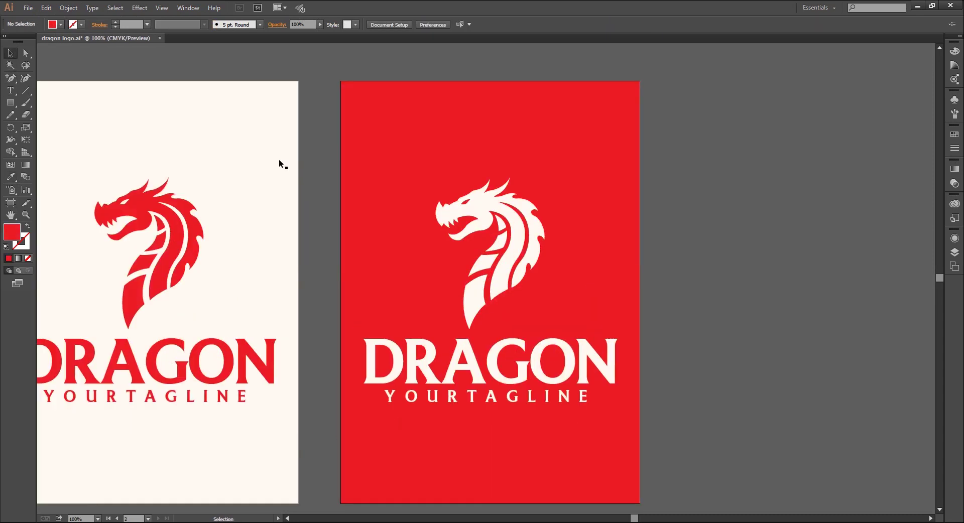
{"action": "left_click_drag", "start_coordinate": [641, 288], "coordinate": [811, 291]}
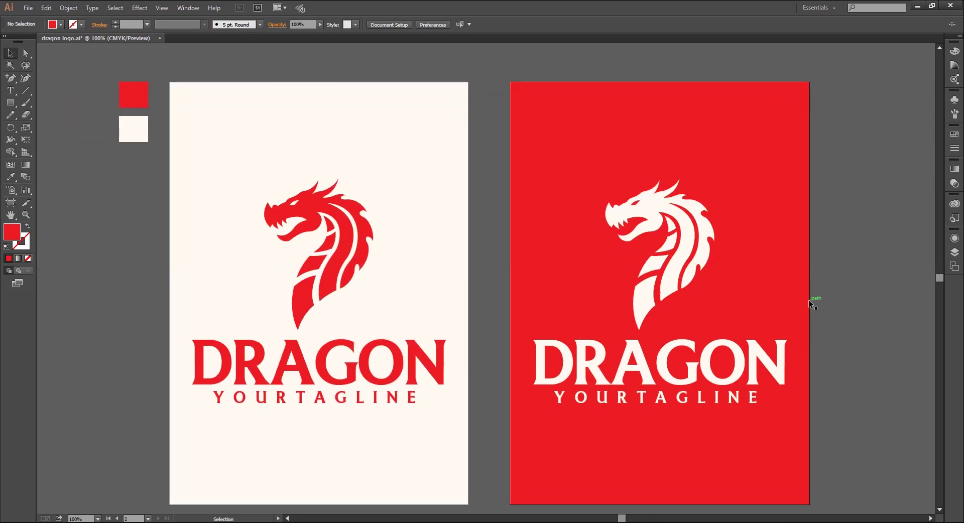